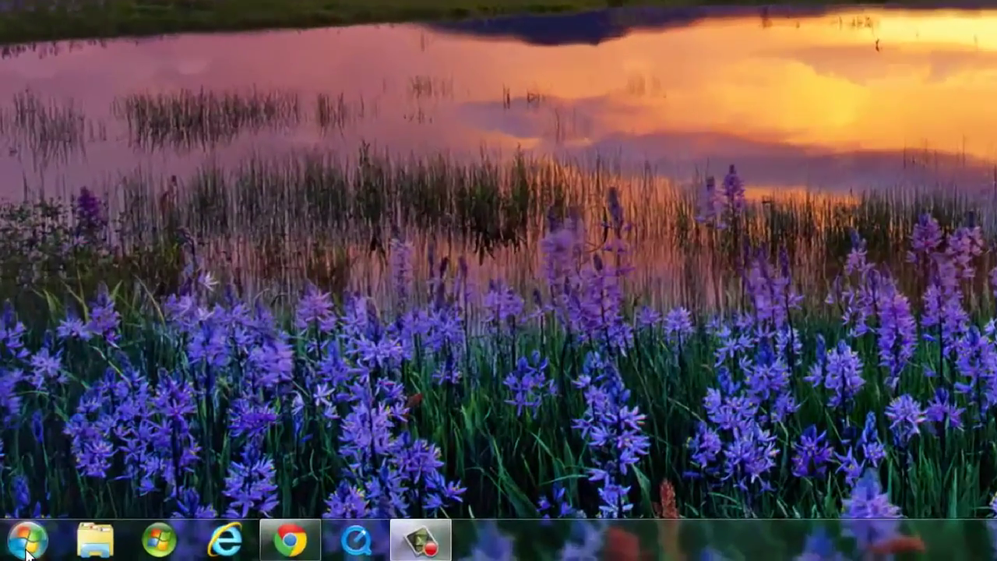
Go to %appdata% and open the .minecraft\versions folder.
click(16, 551)
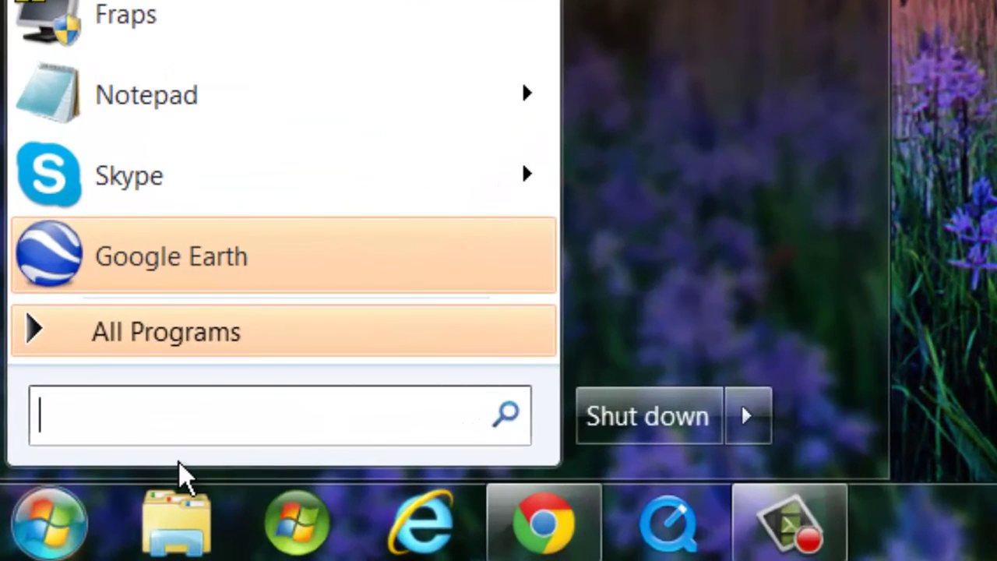
text(%appd)
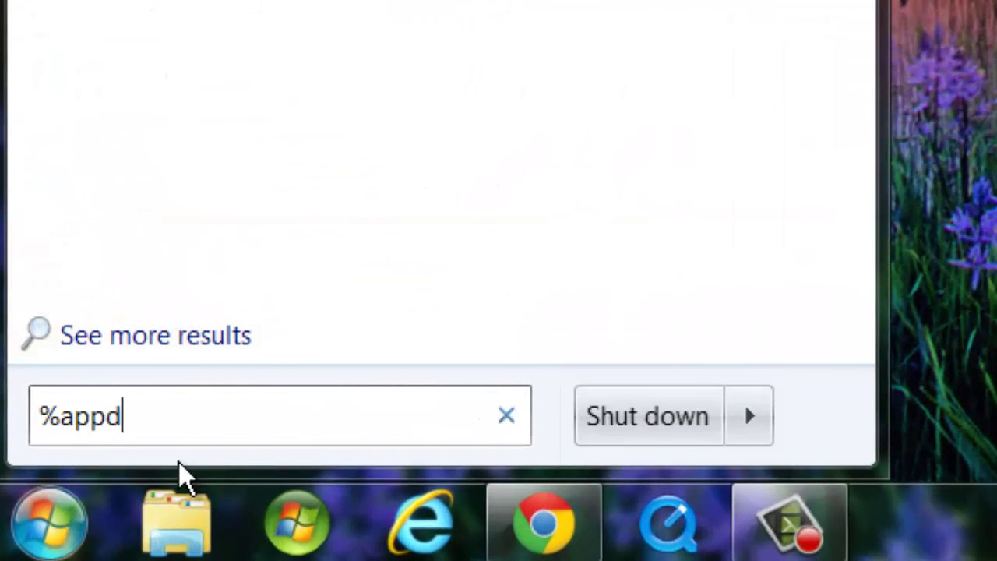
text(ata%)
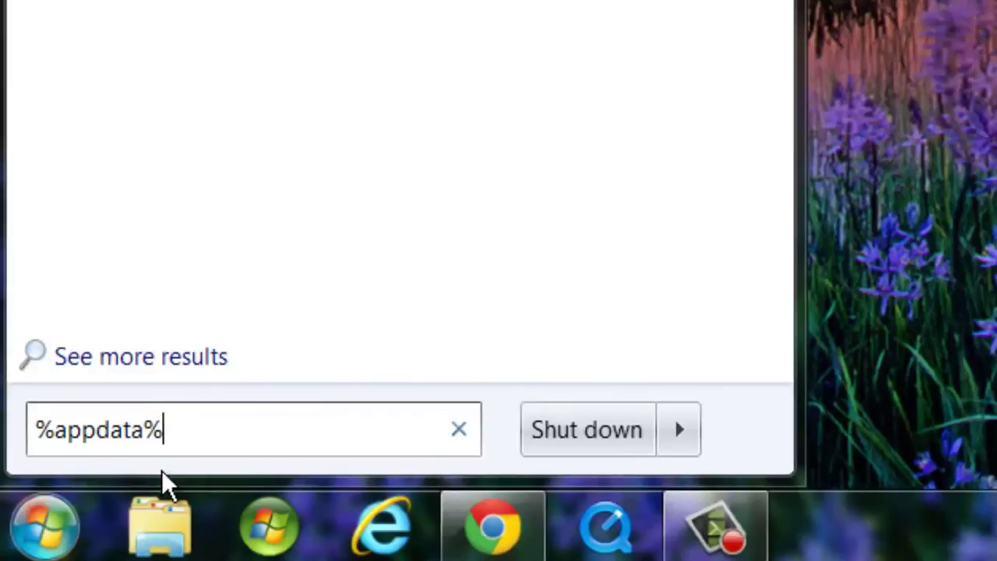
key(Return)
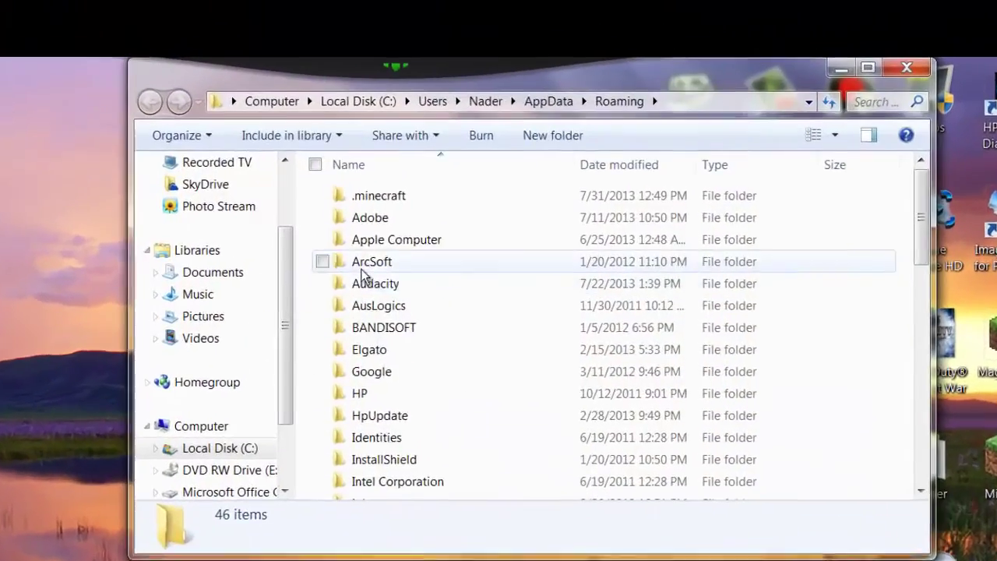
double_click(392, 197)
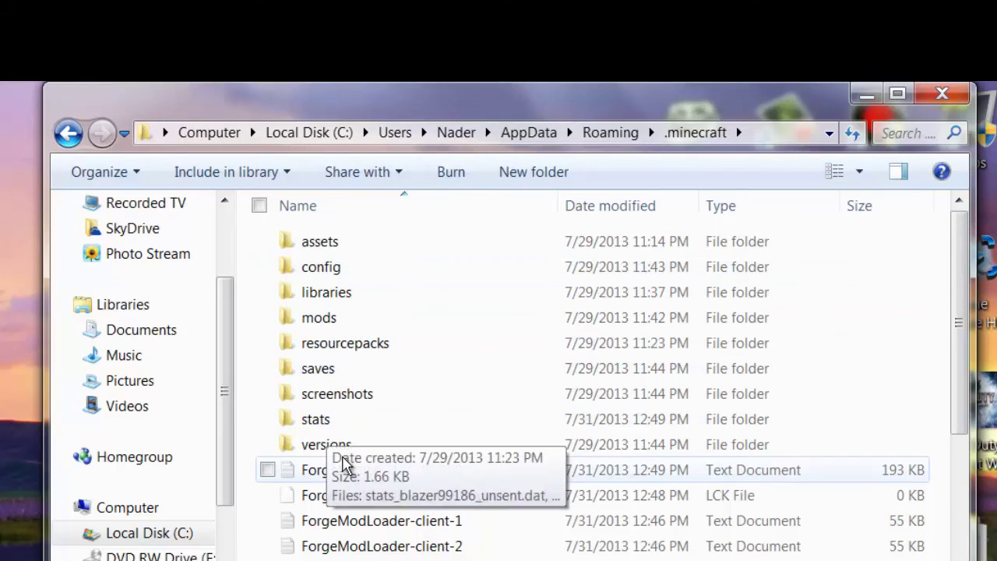
double_click(351, 445)
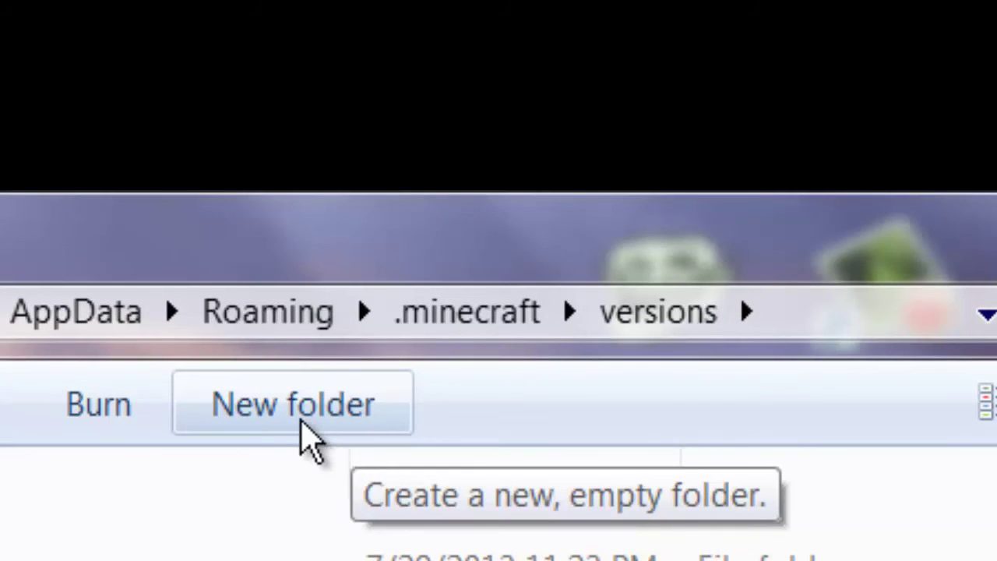
Create a new folder named Optifine inside the versions folder.
click(265, 413)
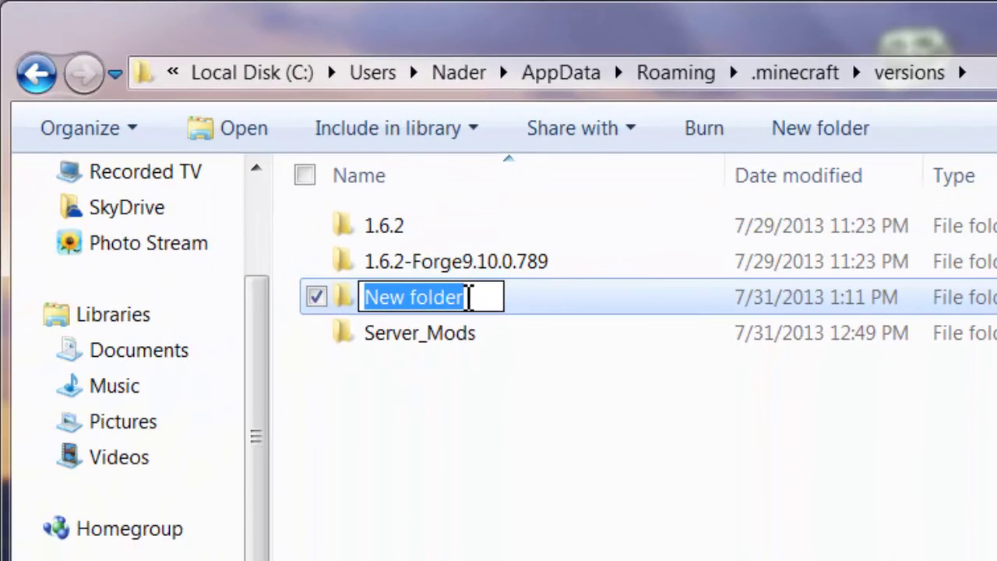
key(BackSpace)
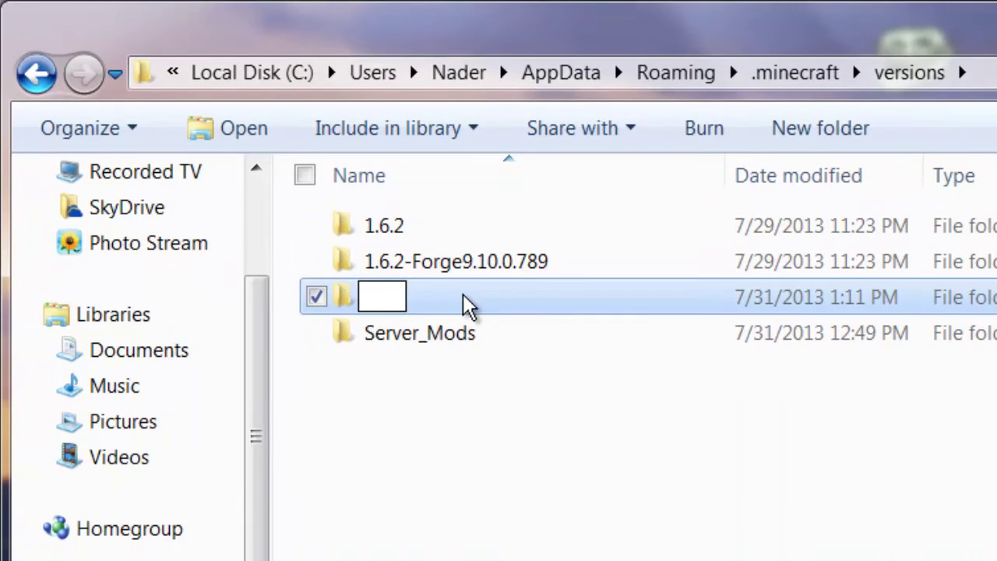
text(Mods)
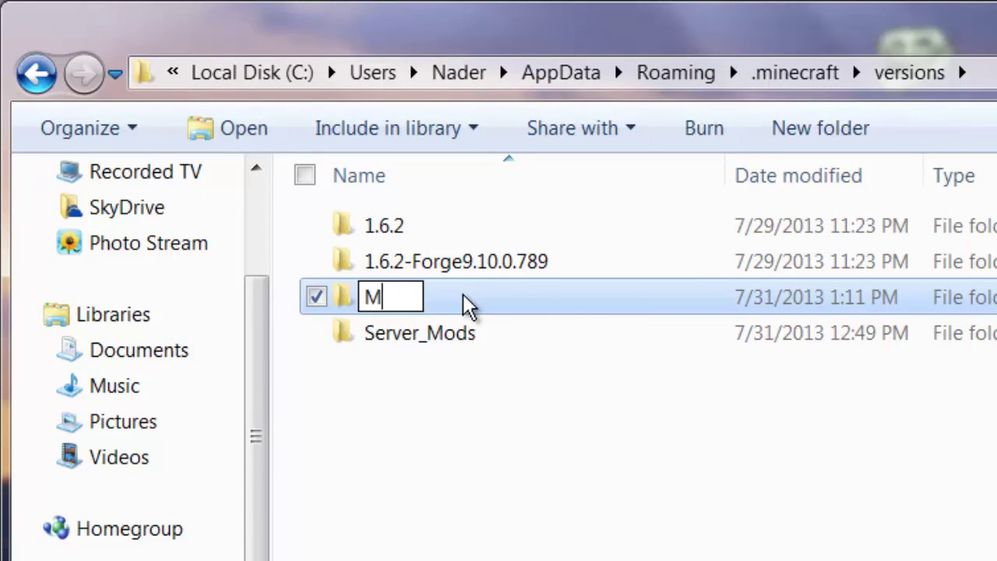
key(BackSpace)
key(BackSpace)
key(BackSpace)
key(BackSpace)
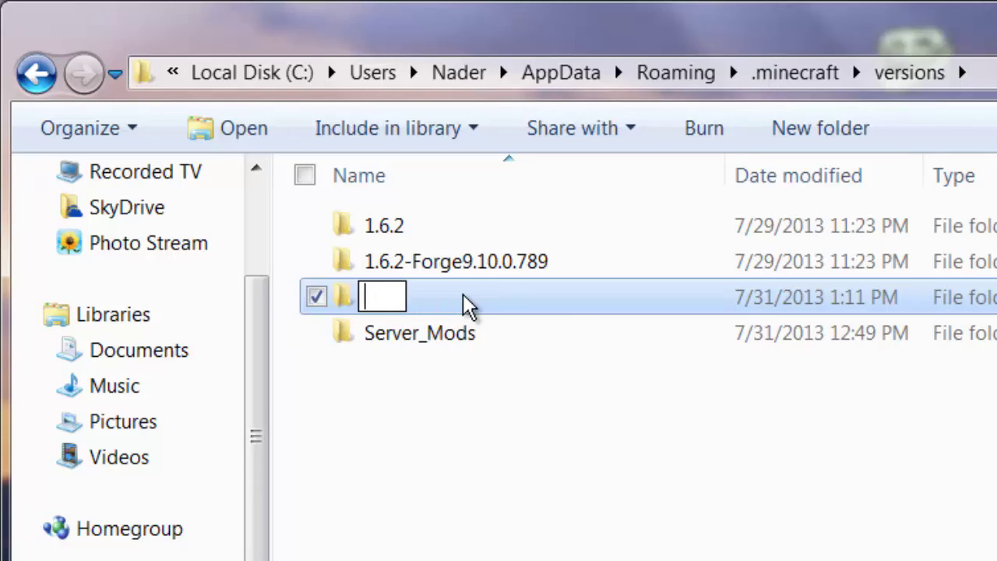
text(Optin)
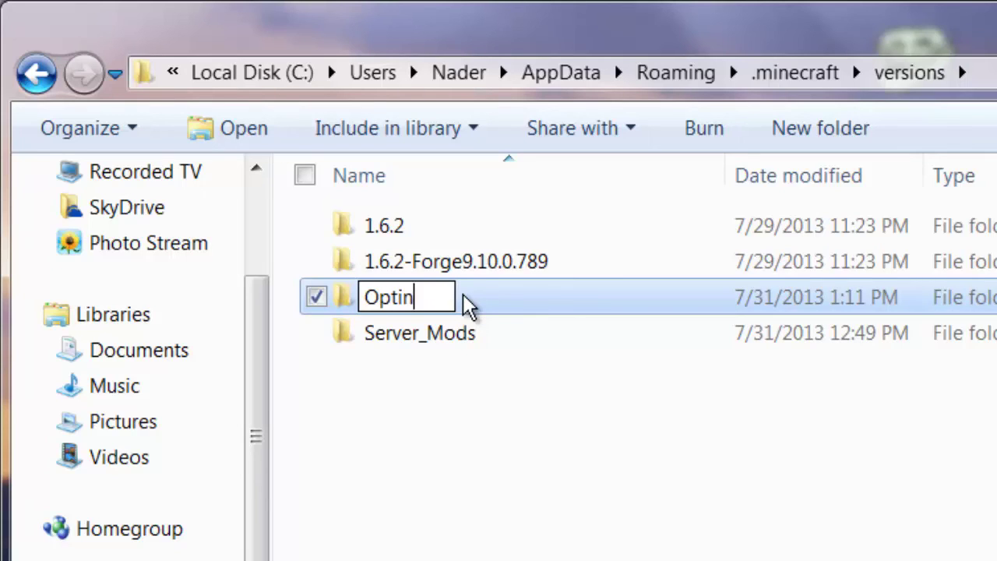
key(BackSpace)
text(fine)
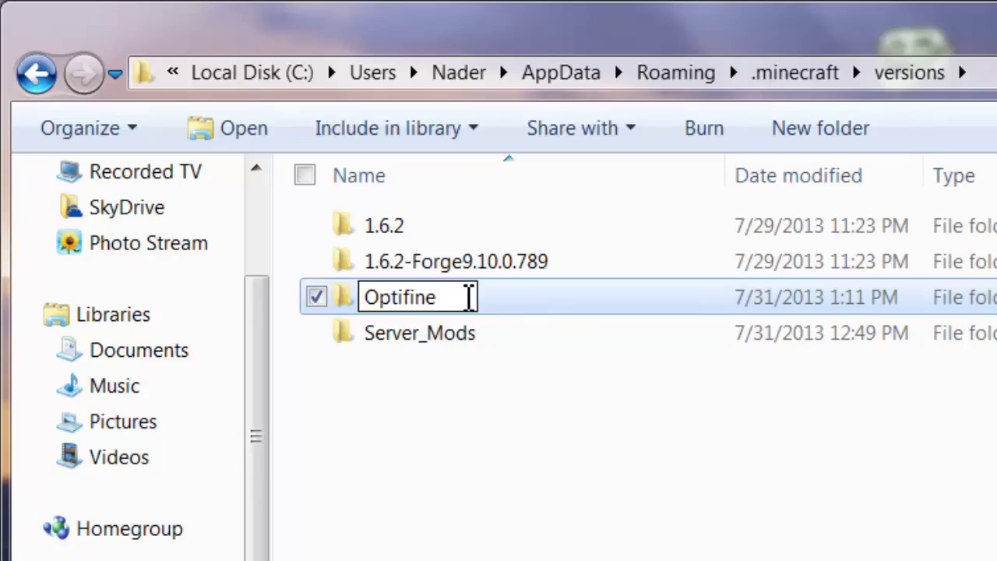
key(Return)
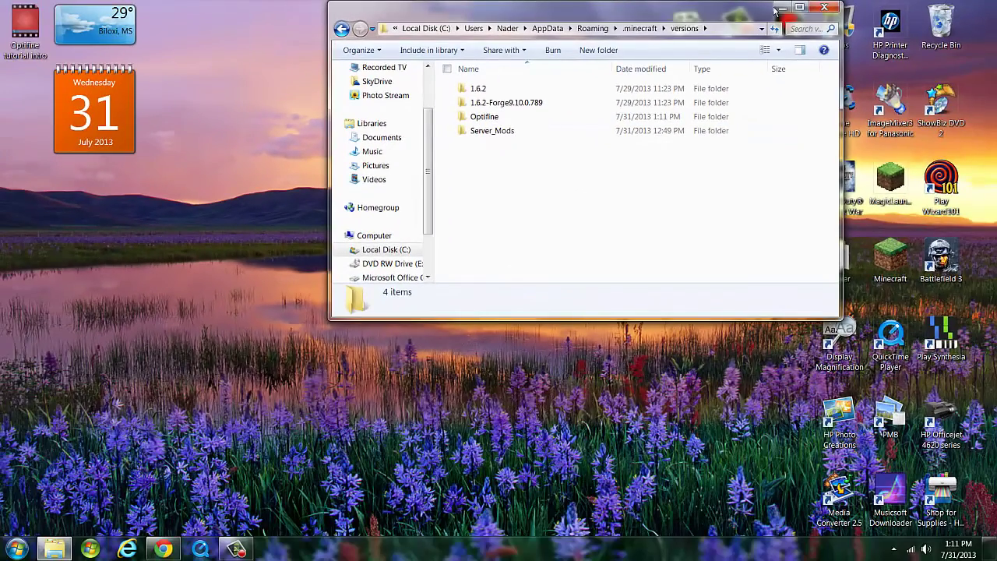
Download the Recommended Forge 1.6.2-9.10.0.804 installer in Chrome, skipping the adf.ly ad and keeping the file.
click(779, 9)
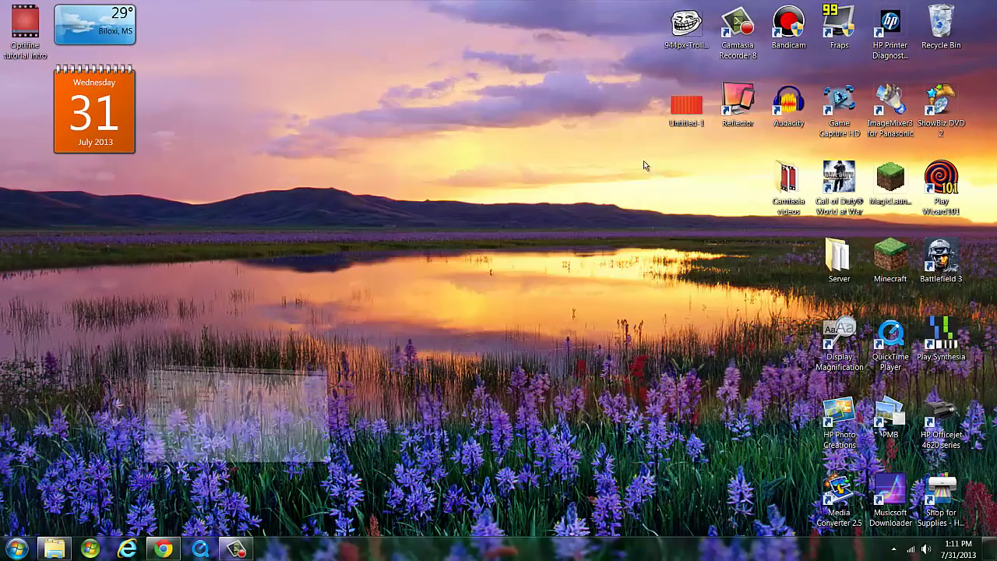
click(164, 548)
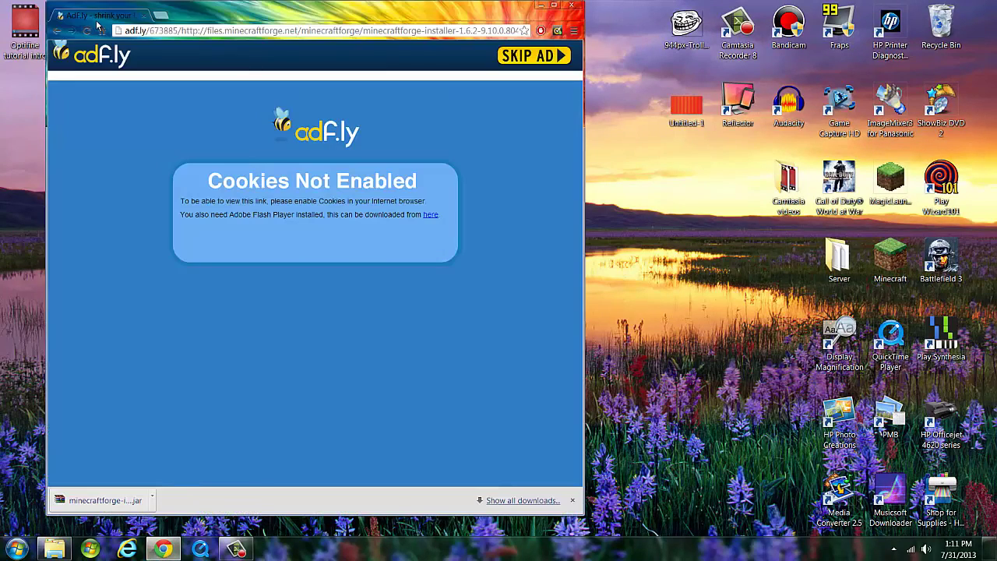
click(57, 31)
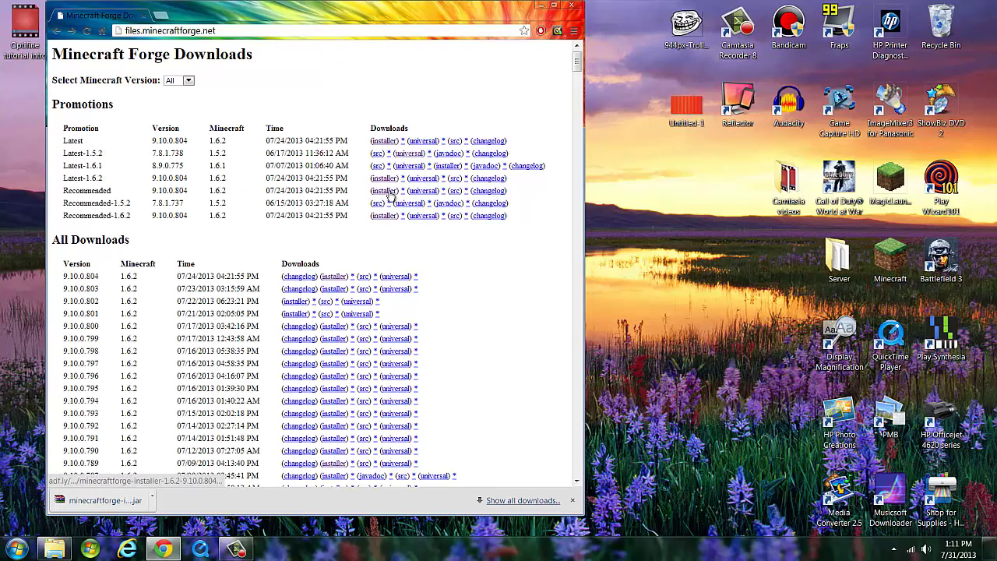
click(387, 191)
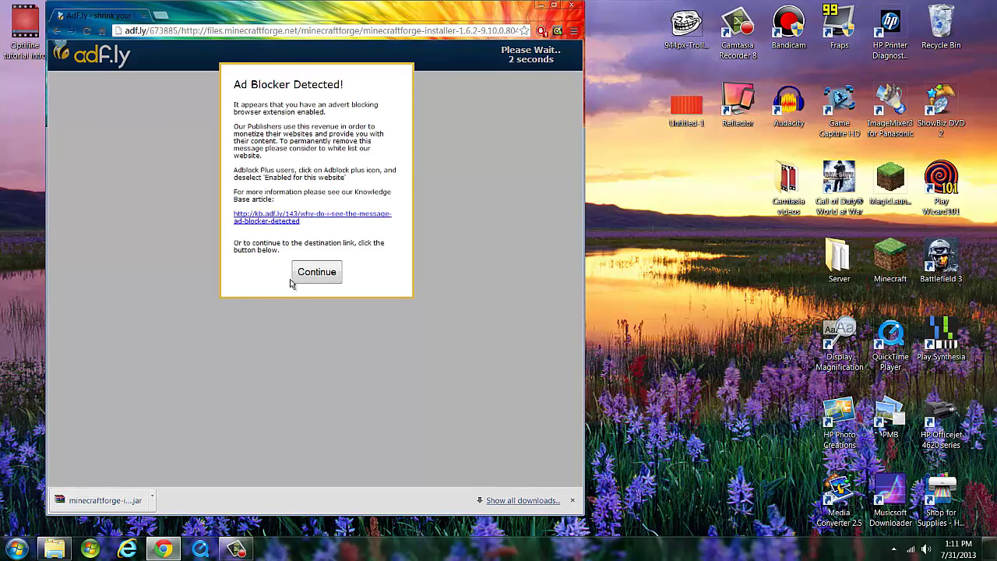
click(325, 276)
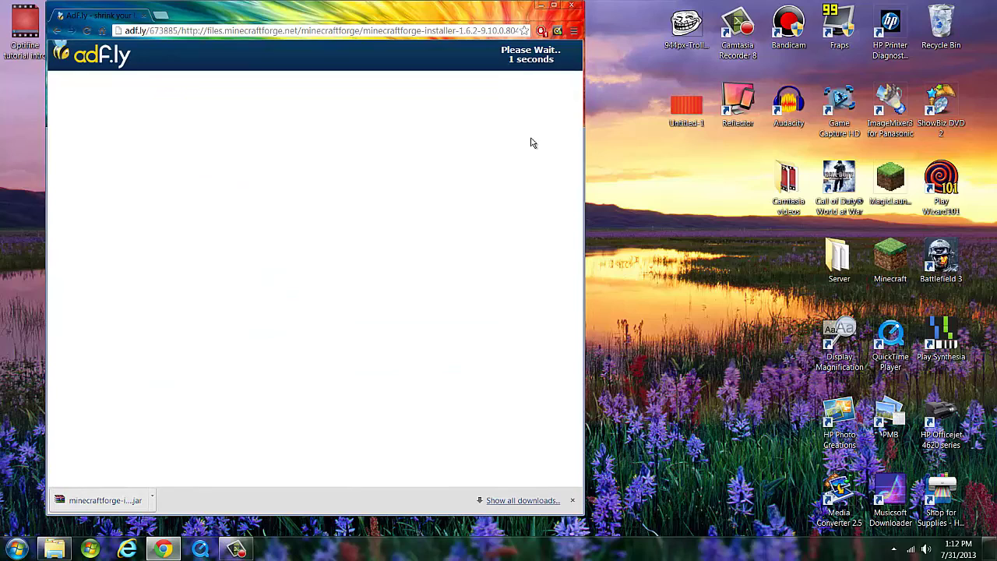
click(533, 55)
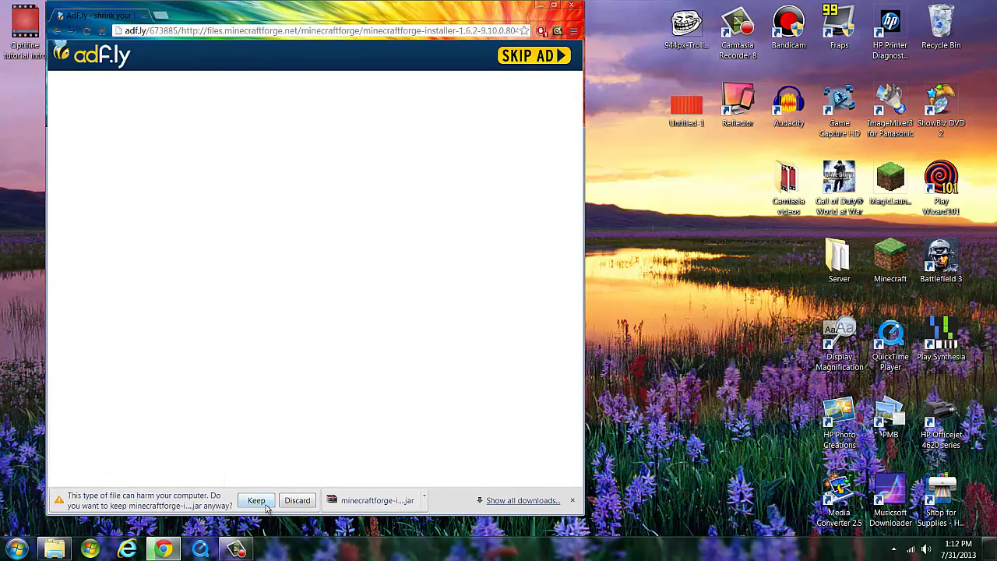
click(256, 500)
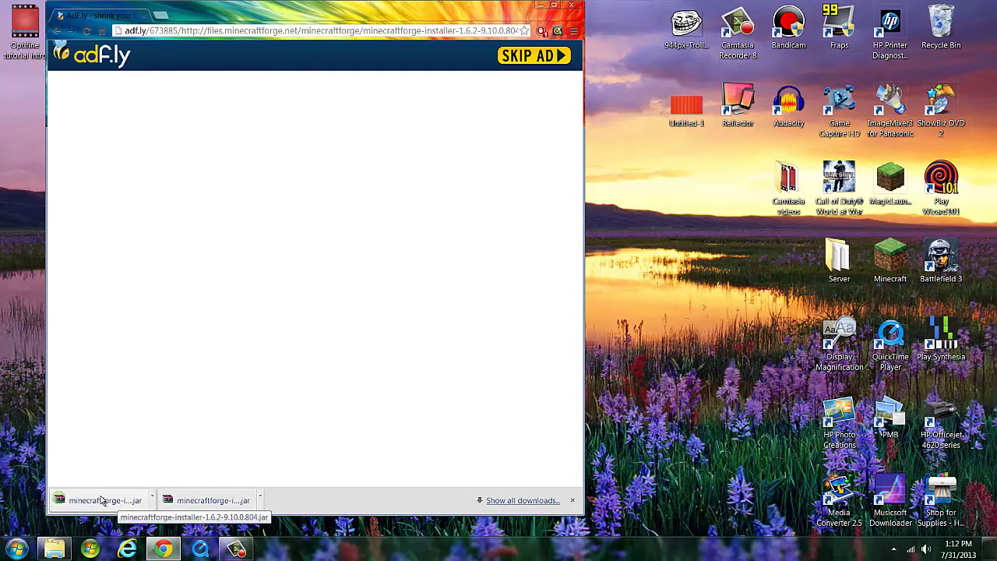
Copy the downloaded installer jar onto the desktop and minimize Chrome.
drag(101, 500, 637, 268)
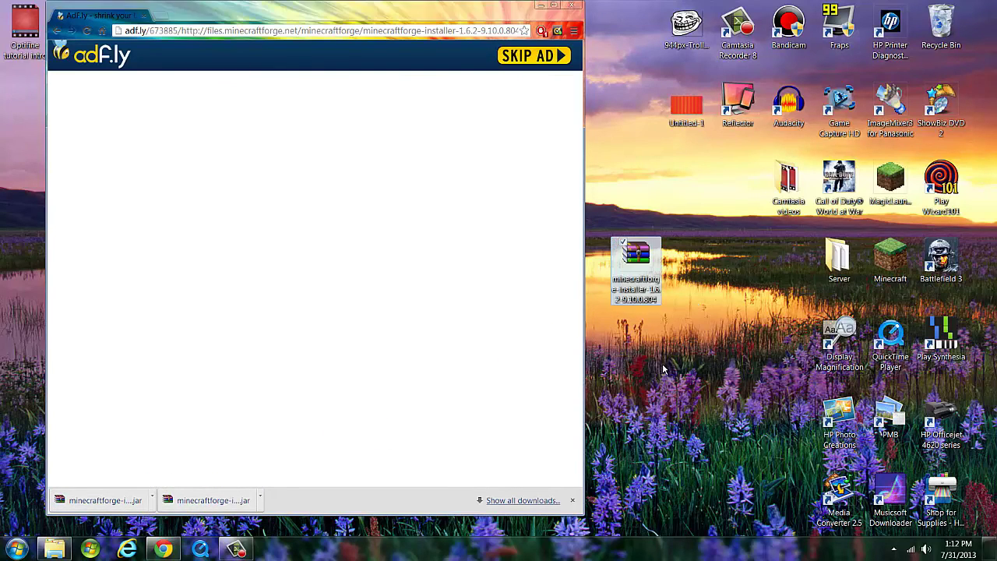
click(496, 8)
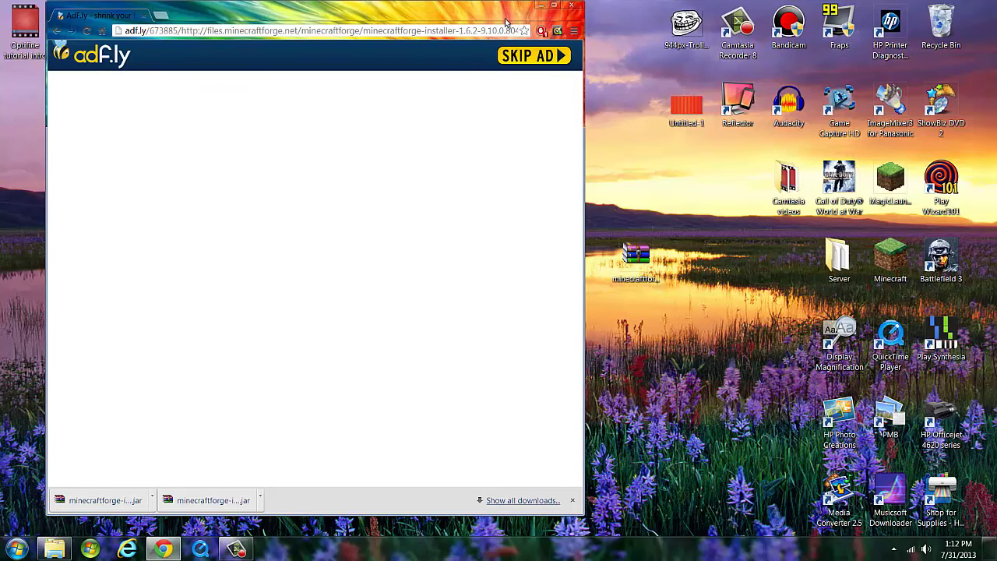
click(541, 6)
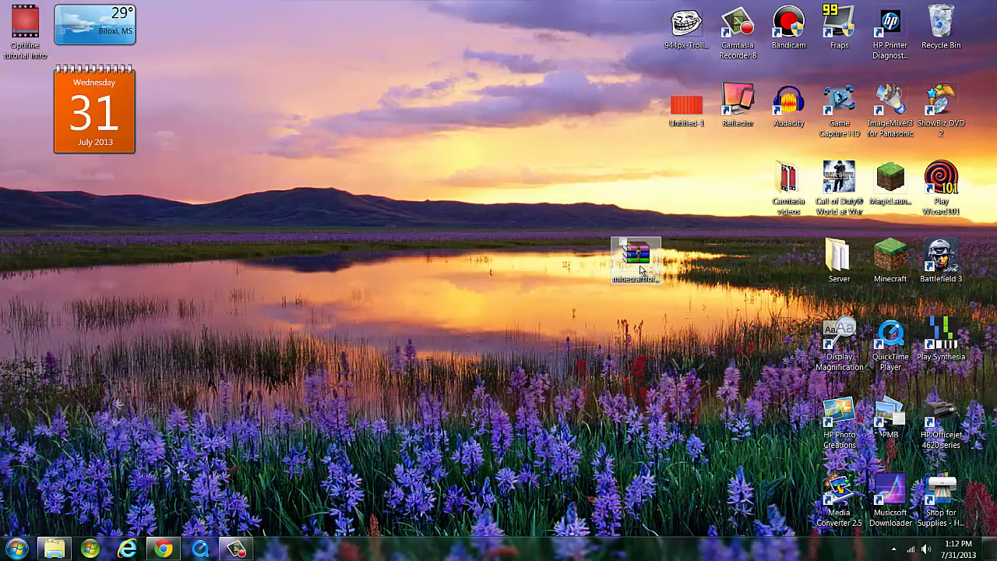
Run the Forge installer jar with Java(TM) Platform SE binary via Open with.
drag(636, 257, 181, 40)
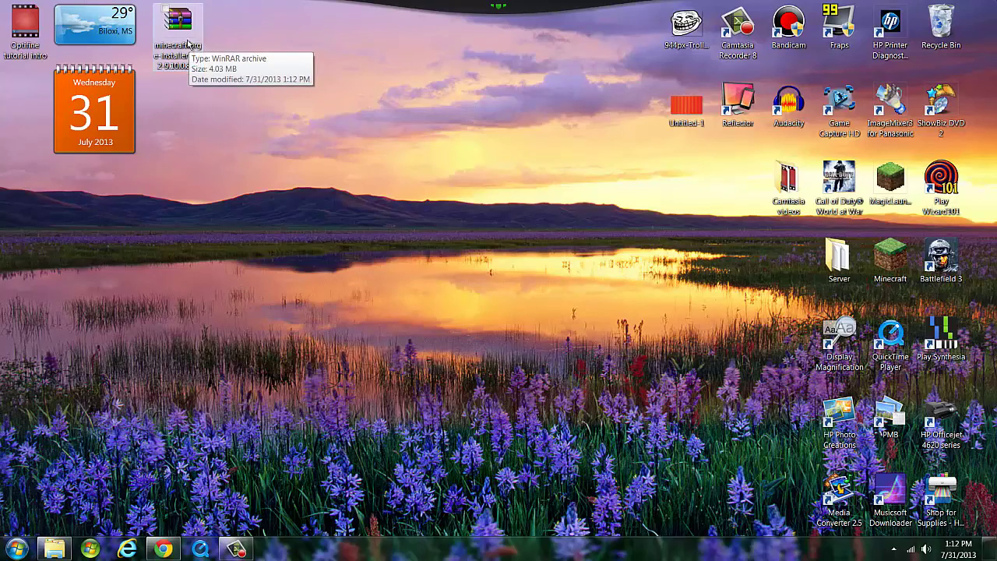
right_click(187, 43)
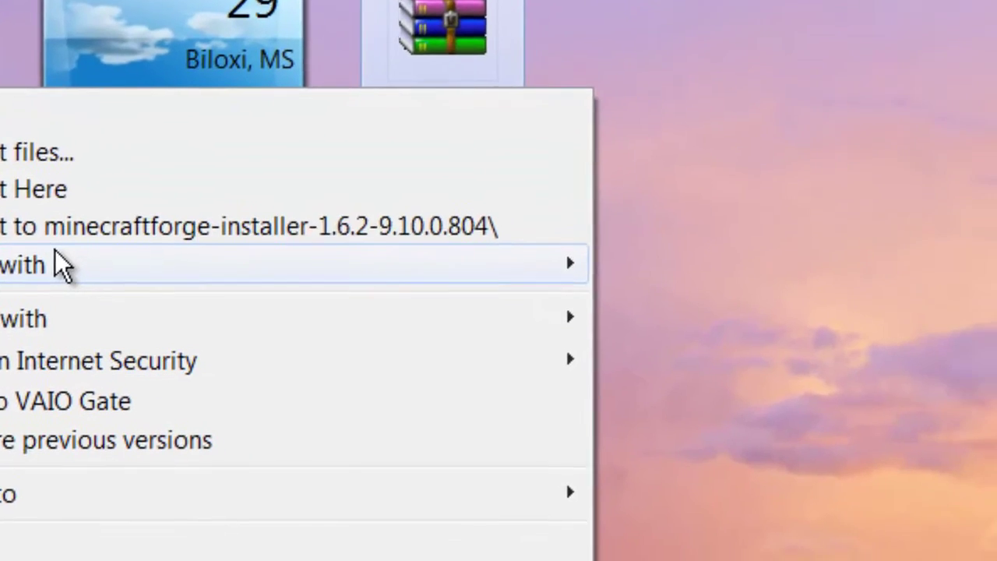
mouse_move(194, 306)
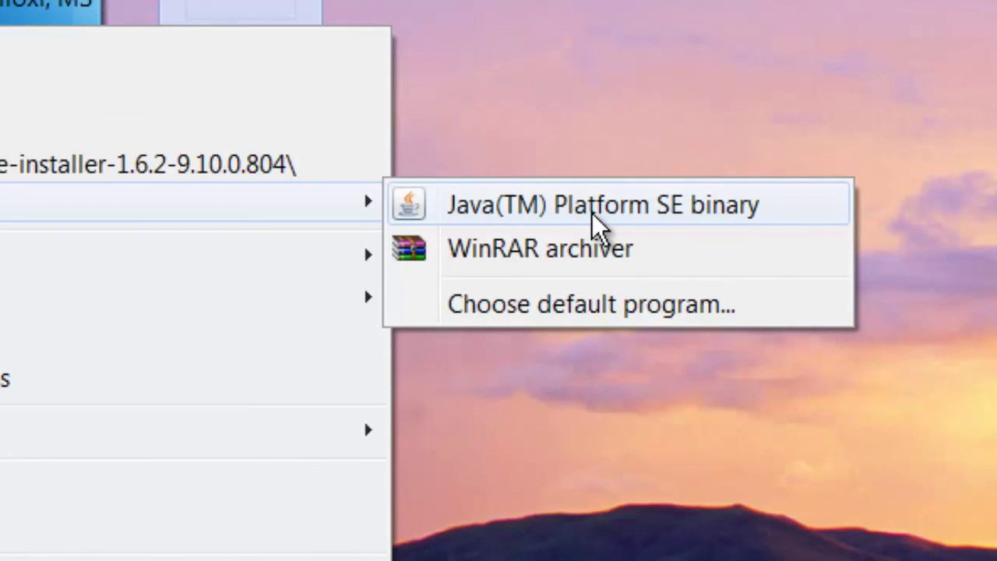
click(592, 213)
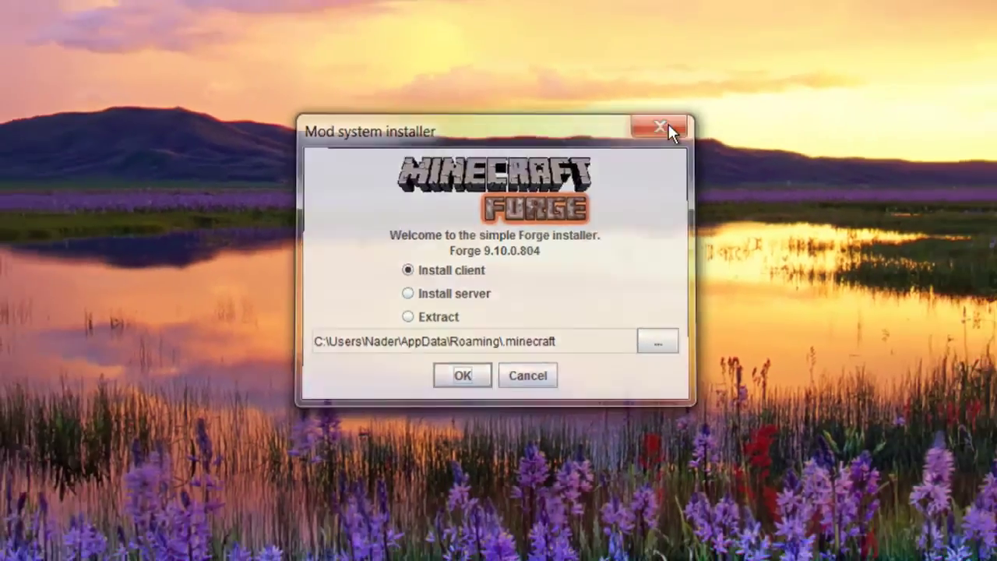
Close the Forge installer and open the 1.6.2-Forge9.10.0.789 folder in Explorer.
click(732, 60)
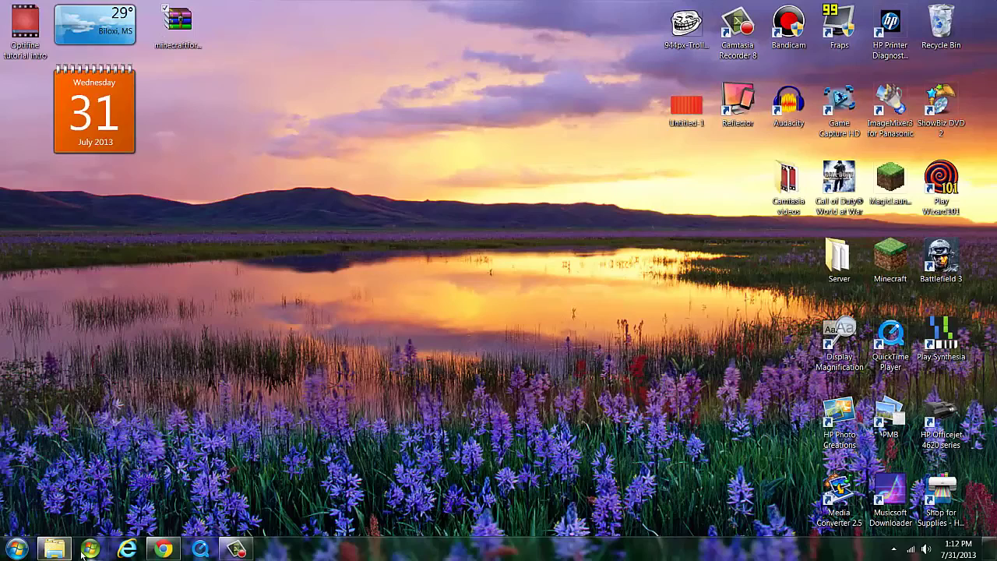
click(63, 550)
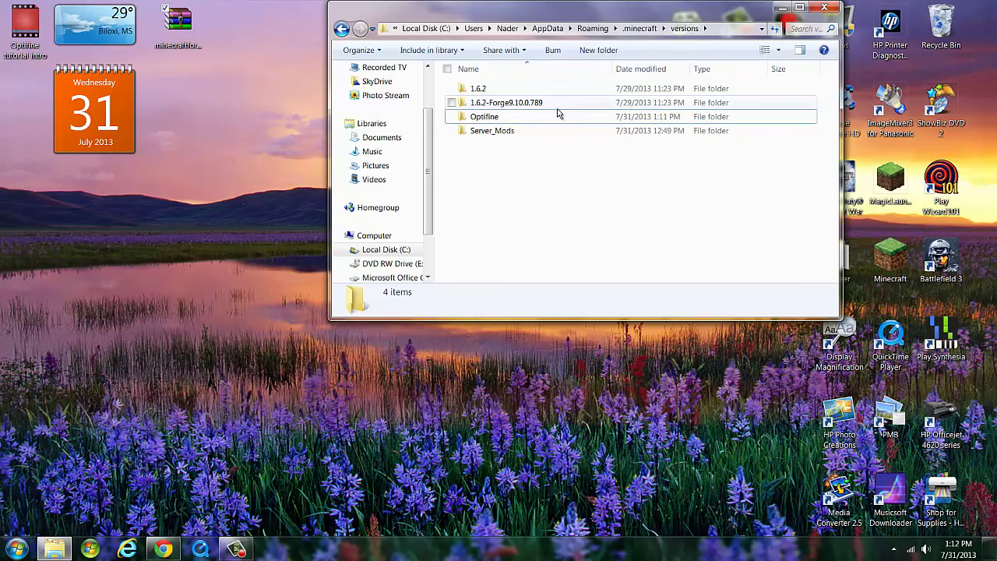
click(506, 109)
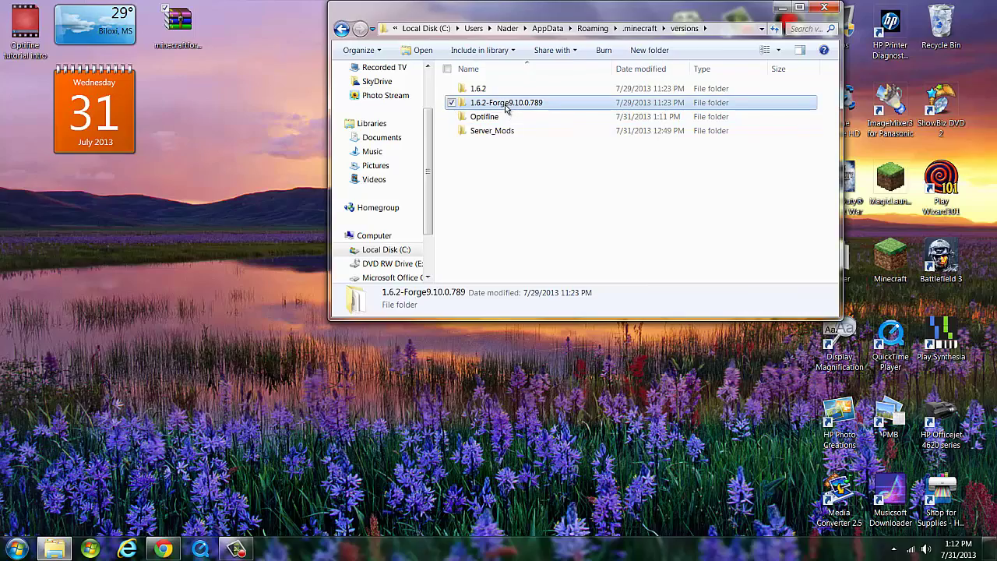
click(506, 109)
click(523, 164)
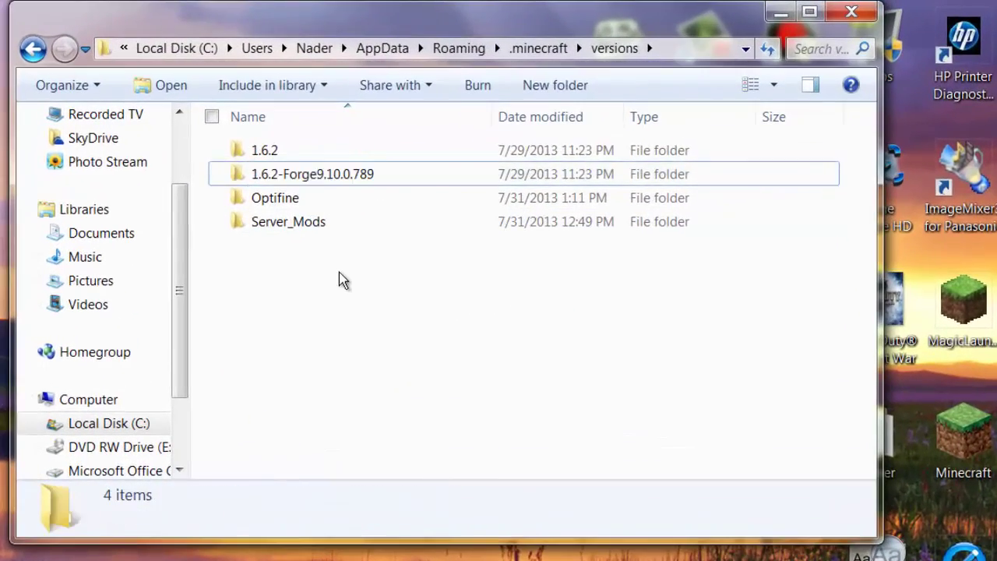
double_click(311, 176)
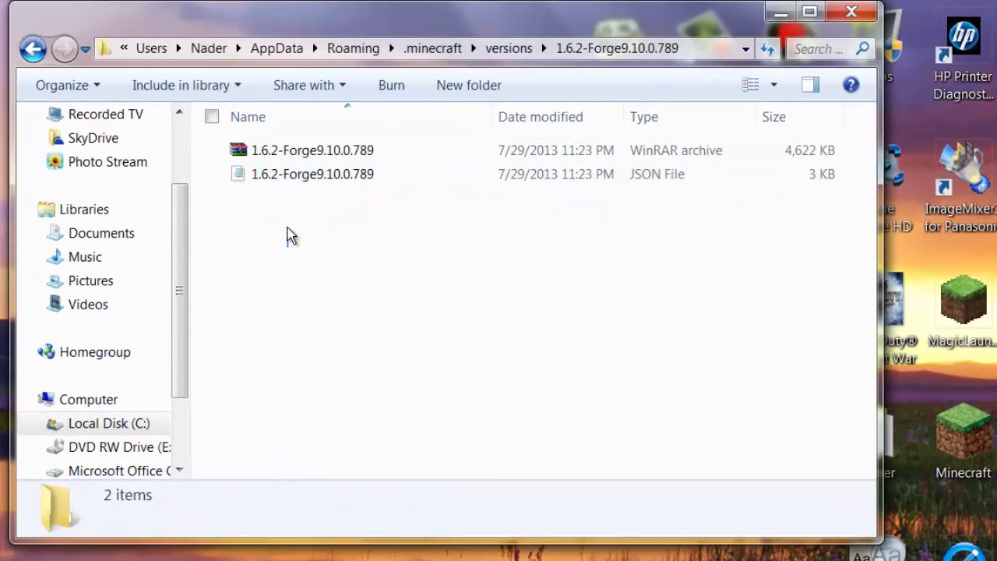
Copy the Forge archive and JSON file, then return to the versions folder.
drag(290, 236, 296, 151)
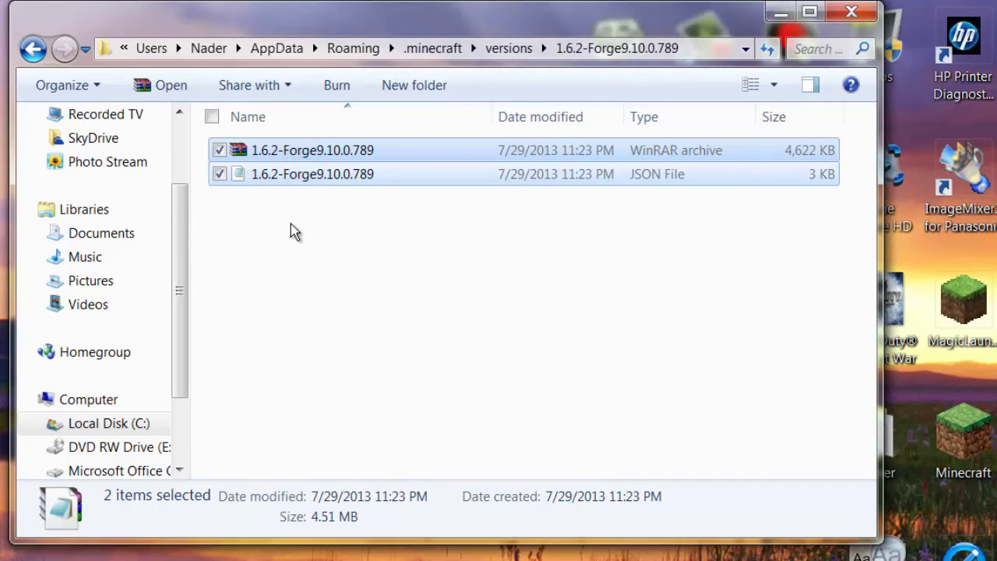
drag(290, 231, 285, 151)
right_click(285, 149)
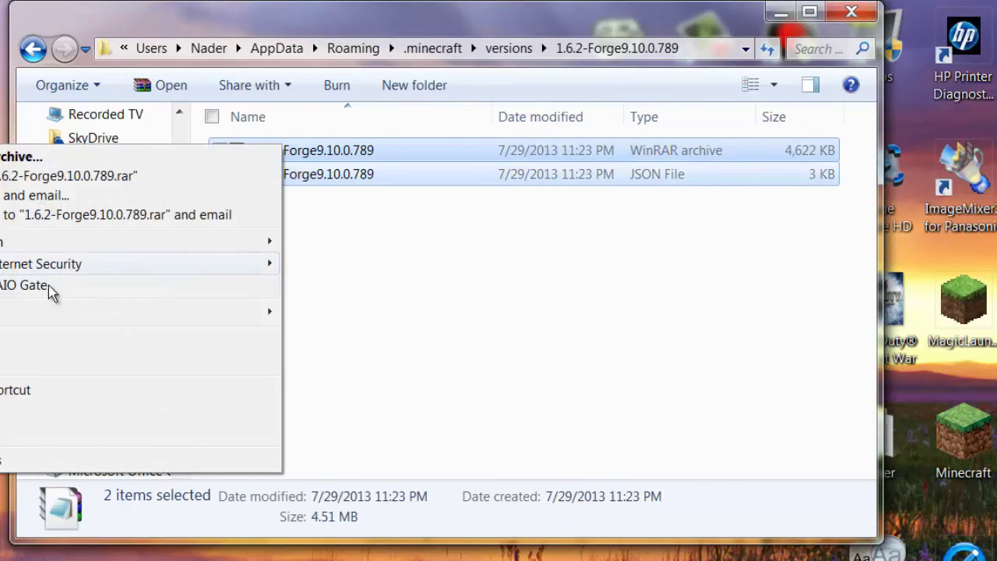
click(140, 362)
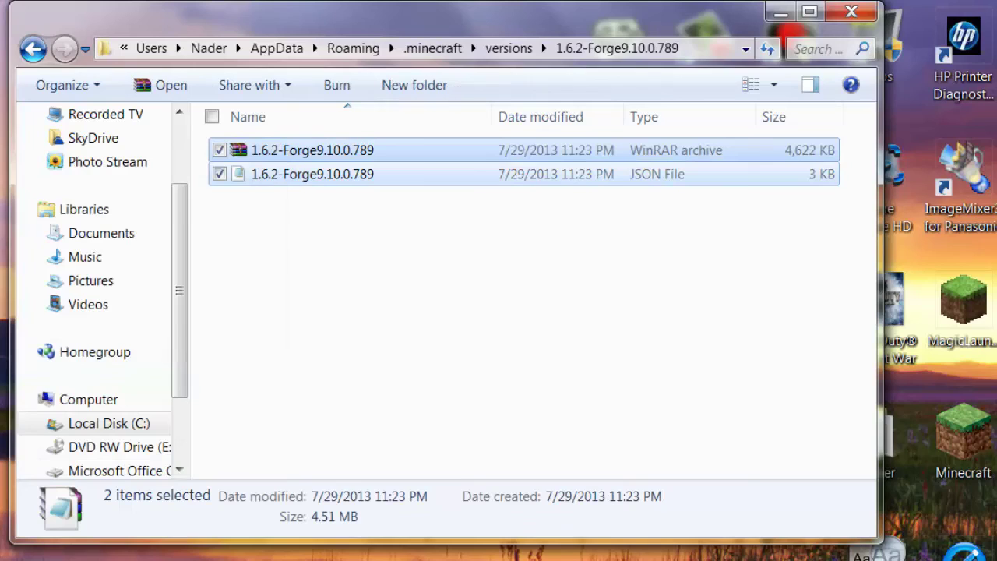
click(33, 48)
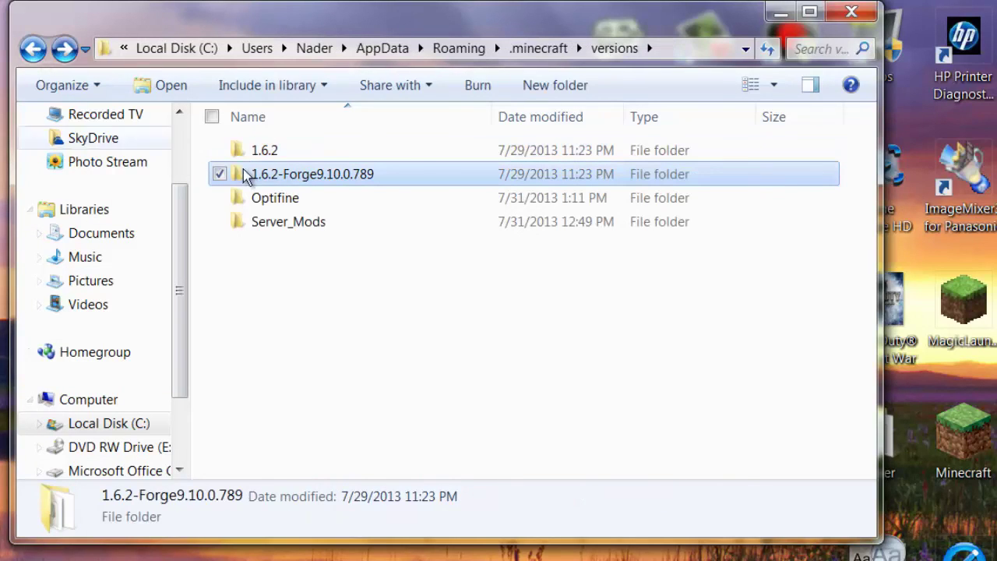
Paste the copied Forge archive and JSON file into the Optifine folder.
double_click(277, 200)
right_click(332, 290)
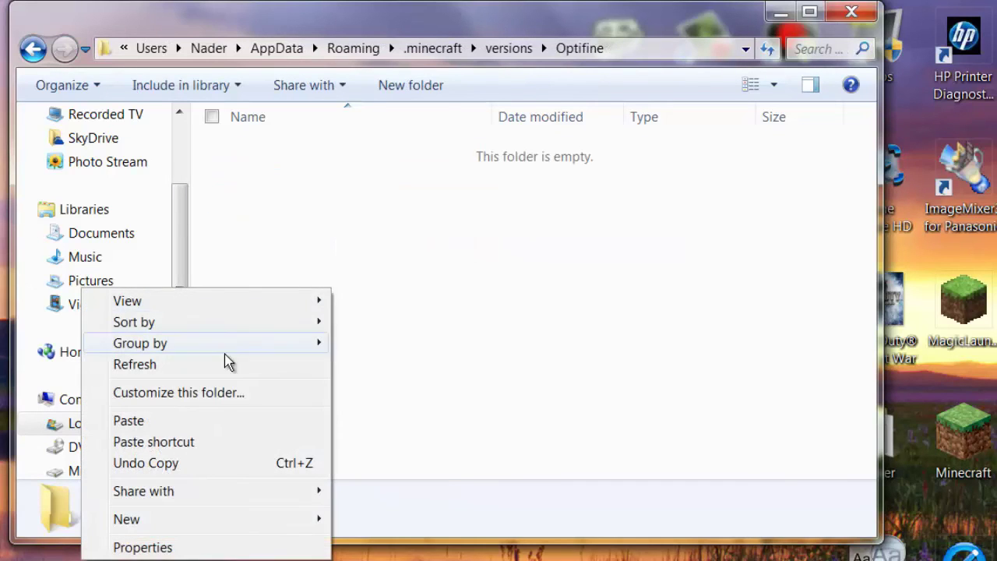
click(199, 421)
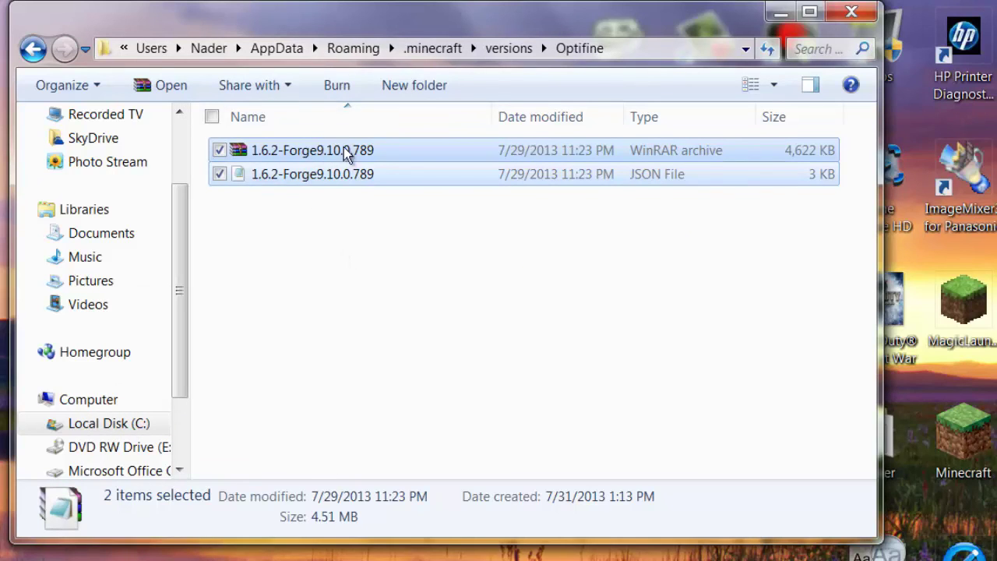
click(349, 154)
click(376, 151)
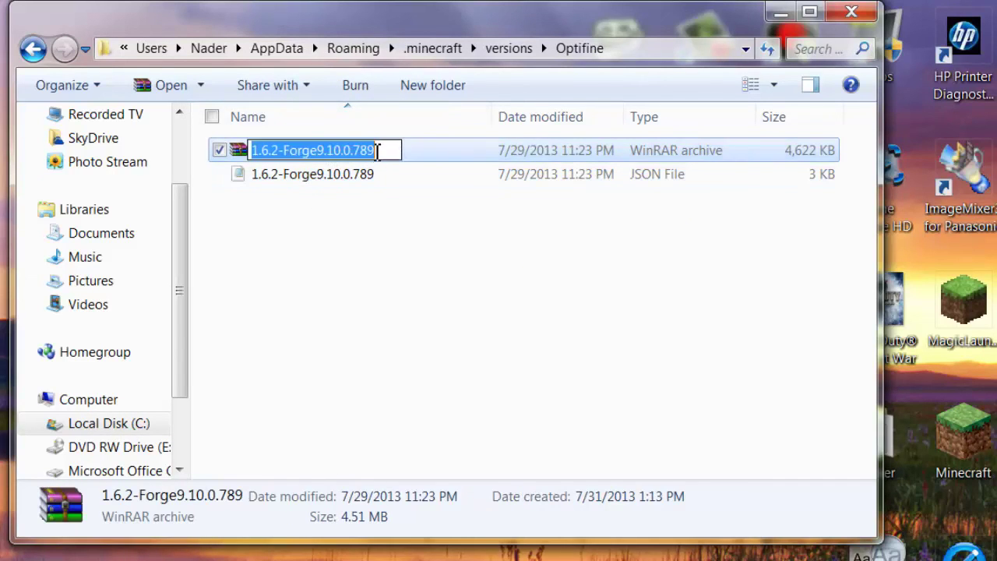
click(371, 270)
Rename both pasted files to Optifine.
drag(372, 270, 356, 144)
right_click(355, 154)
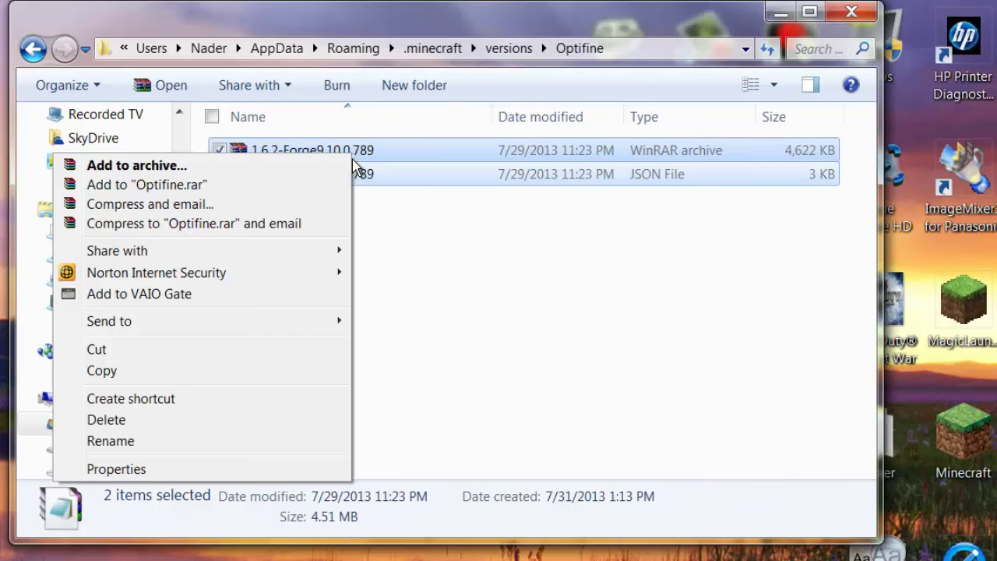
click(152, 440)
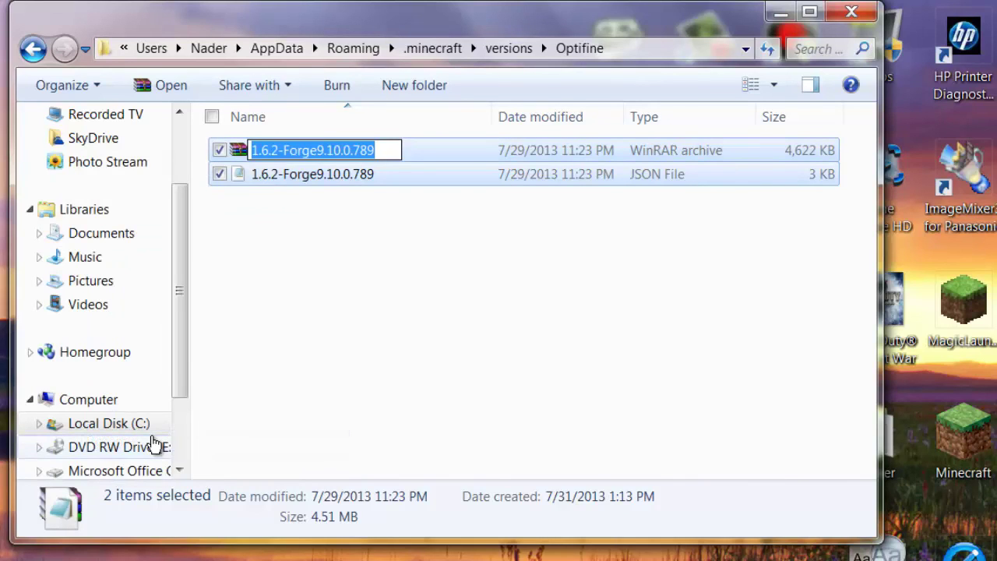
key(BackSpace)
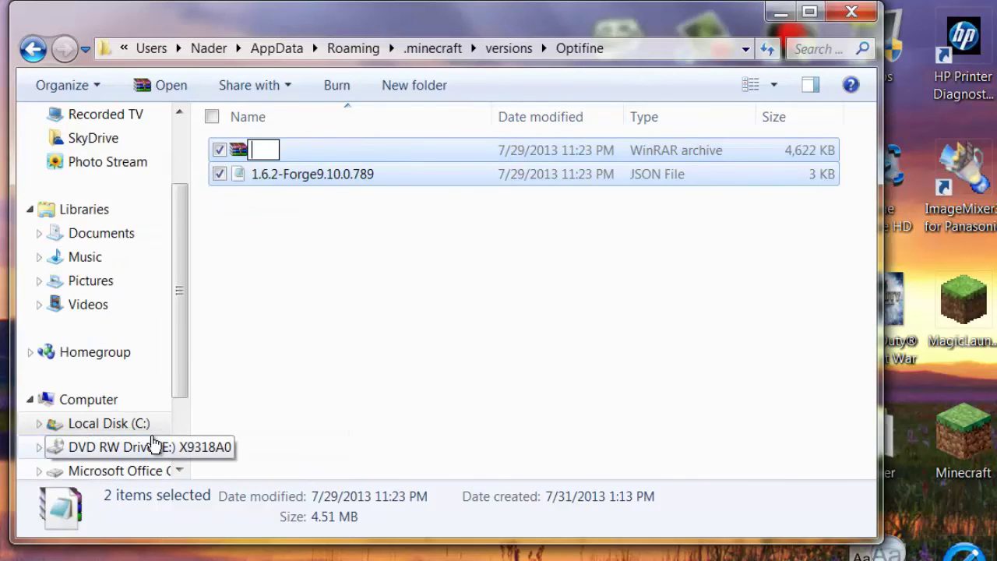
text(Optin)
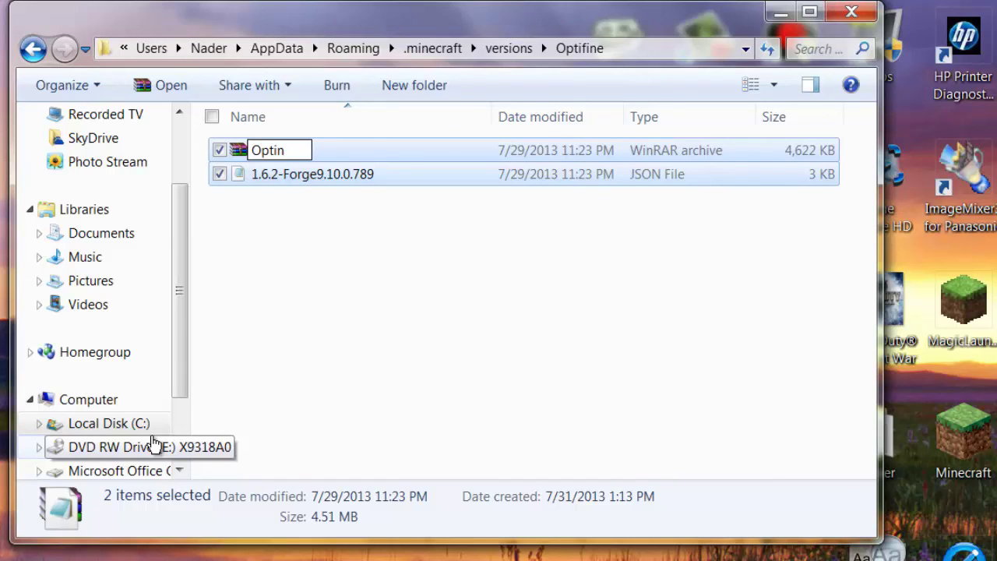
key(BackSpace)
text(fine)
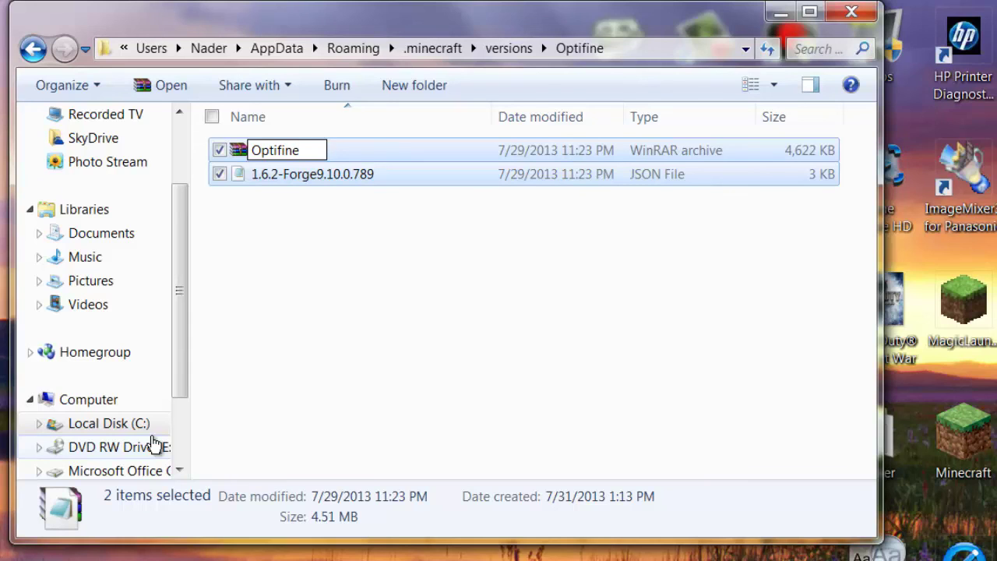
click(298, 266)
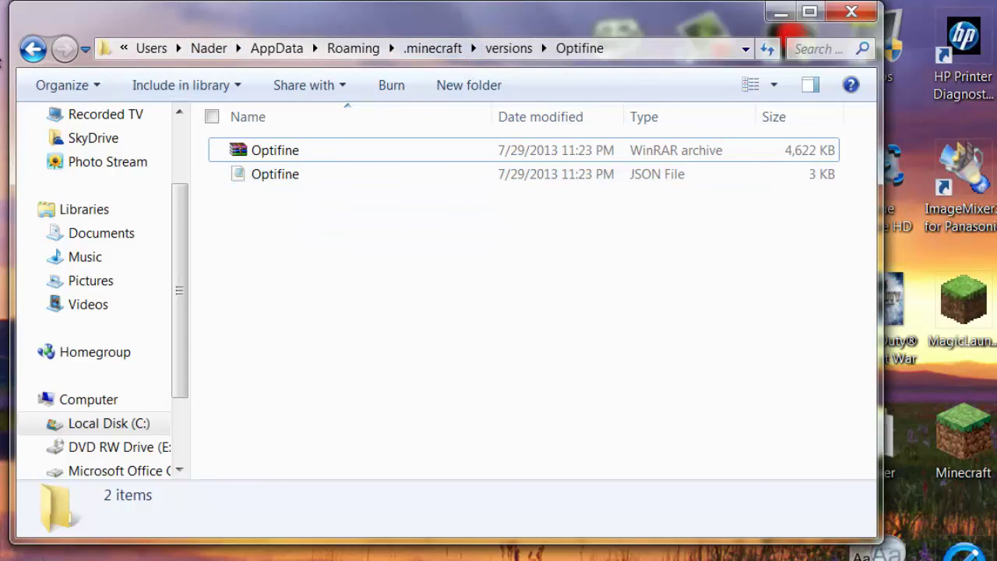
Reopen the Optifine folder and choose Open with for Optifine.json.
click(33, 51)
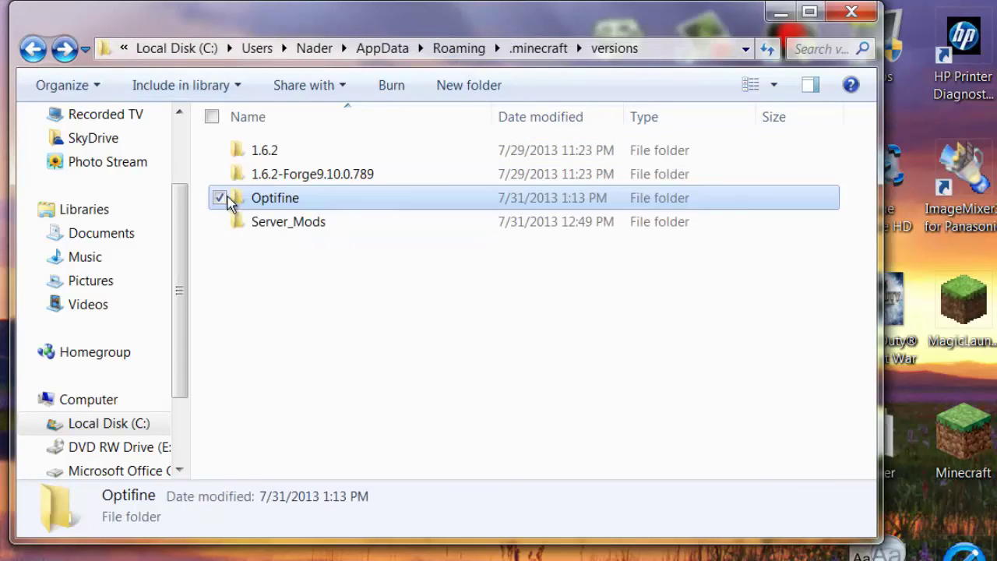
double_click(310, 204)
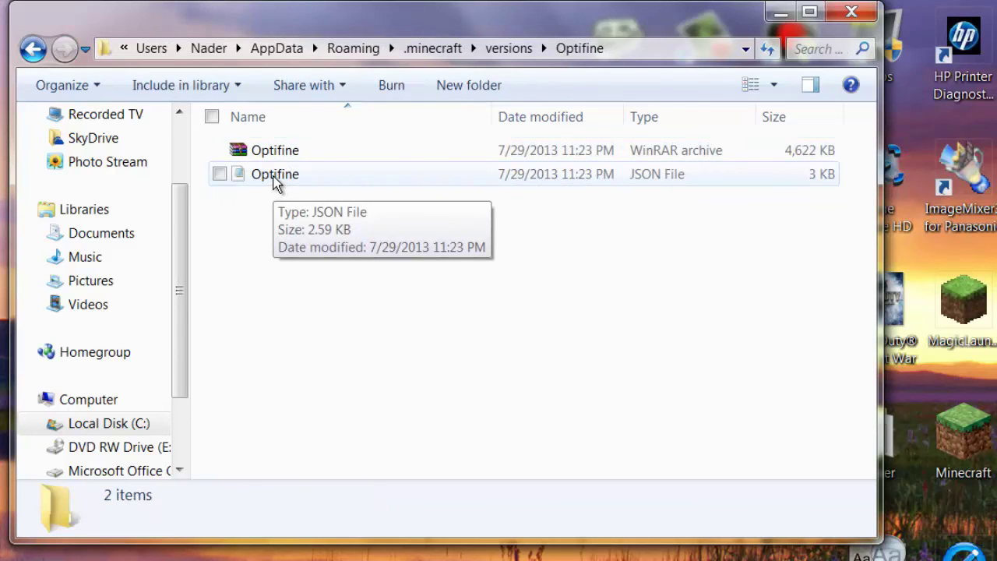
click(251, 178)
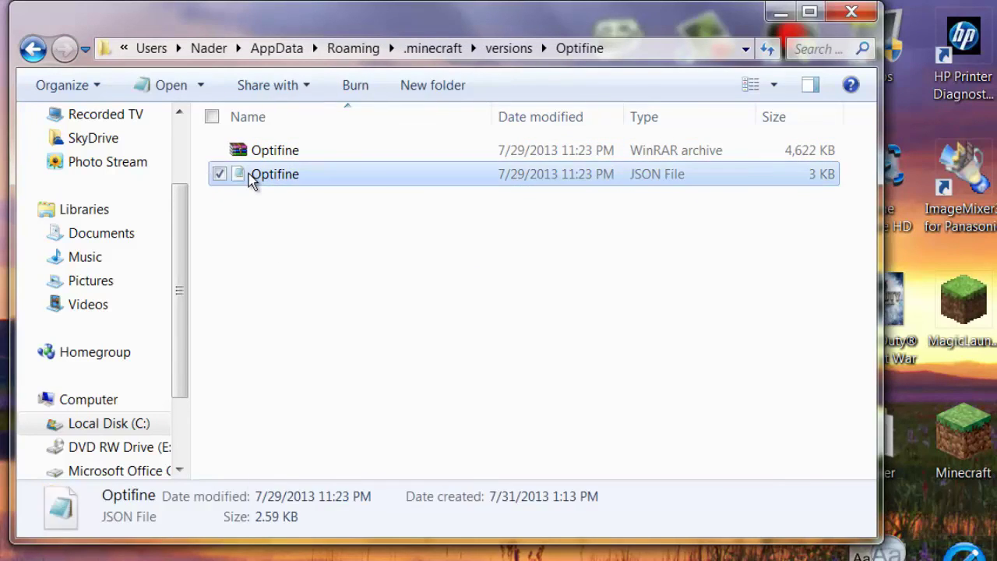
right_click(251, 178)
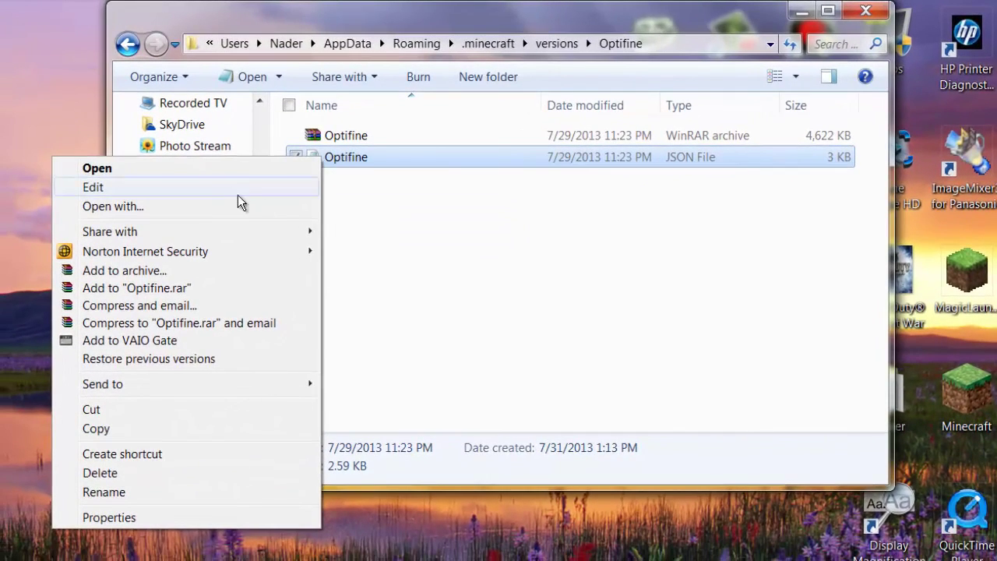
click(395, 212)
right_click(318, 160)
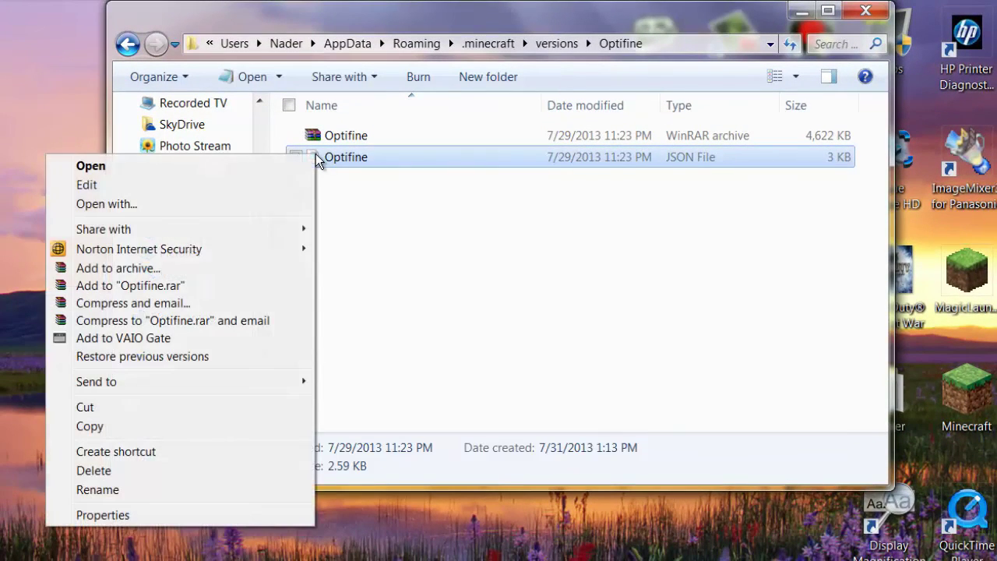
click(161, 201)
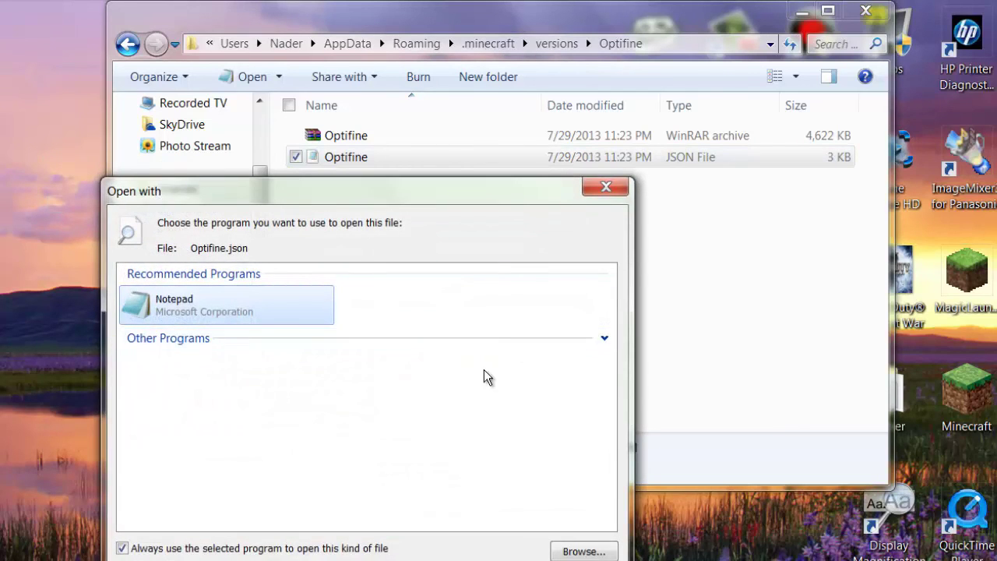
Open Optifine.json in Notepad from the Recommended Programs list.
click(605, 338)
scroll(269, 471, down, 3)
scroll(265, 472, up, 3)
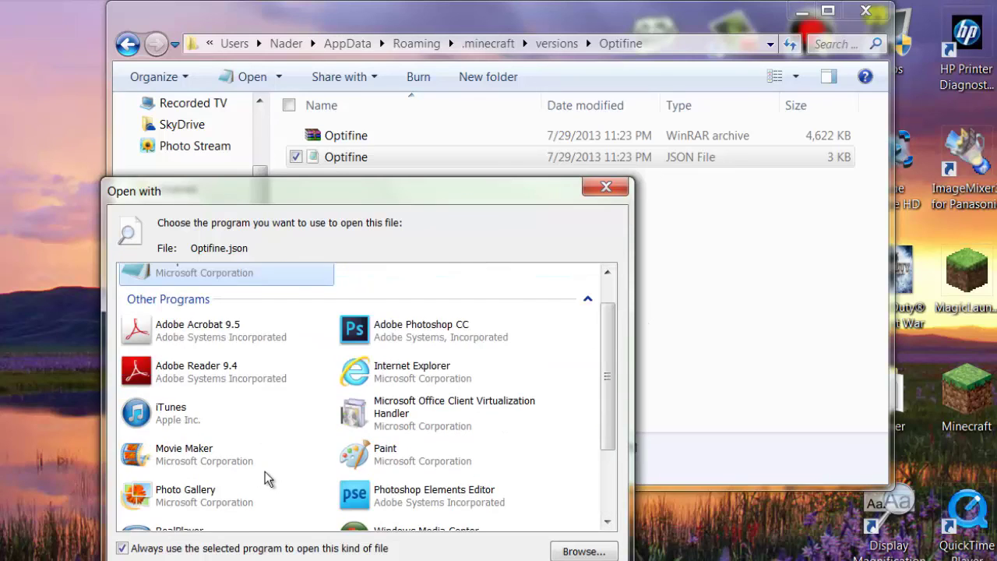
scroll(226, 436, down, 3)
scroll(431, 432, up, 5)
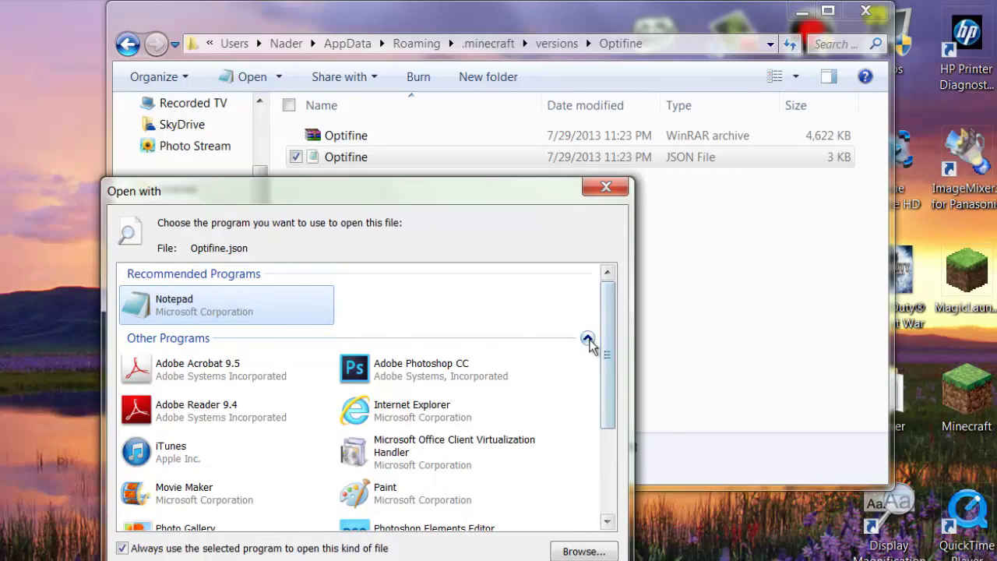
click(587, 337)
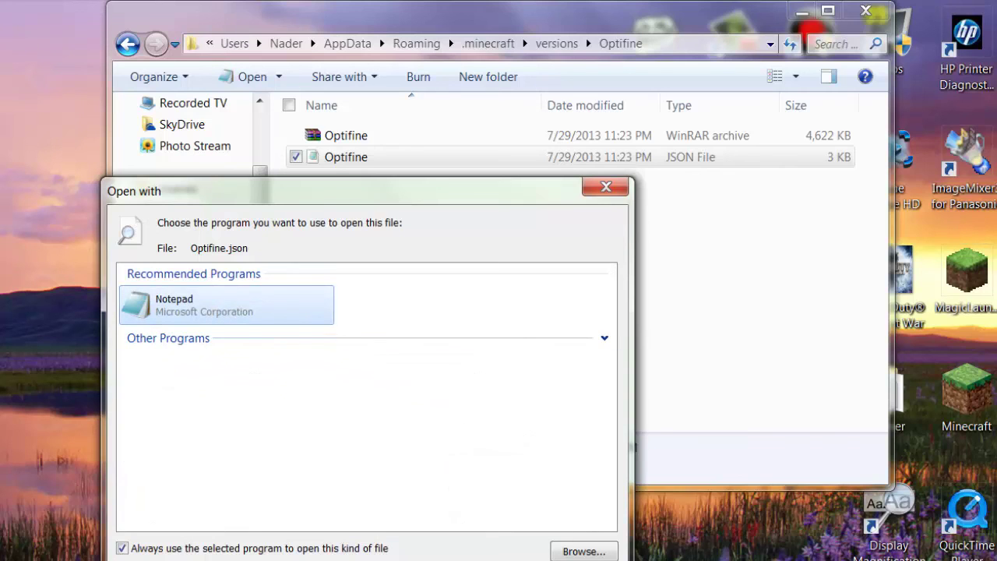
double_click(233, 303)
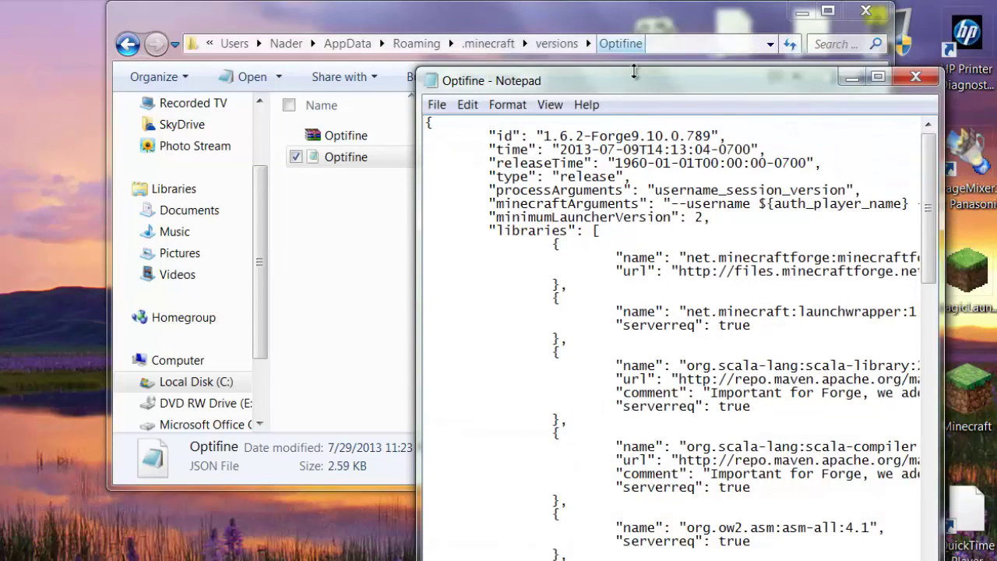
Replace the id value 1.6.2-Forge9.10.0.789 with Optifine in Notepad.
drag(634, 71, 411, 68)
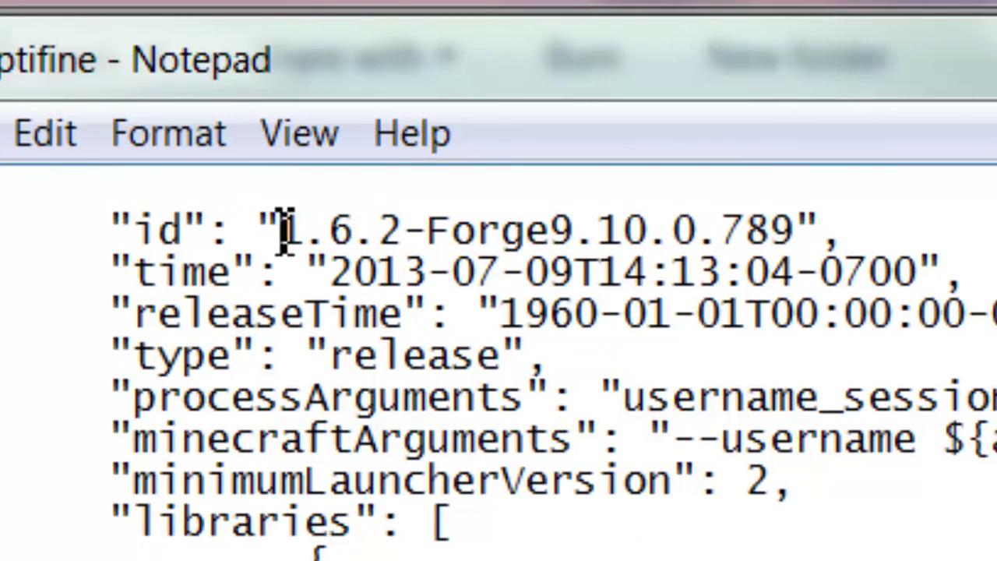
drag(284, 231, 808, 225)
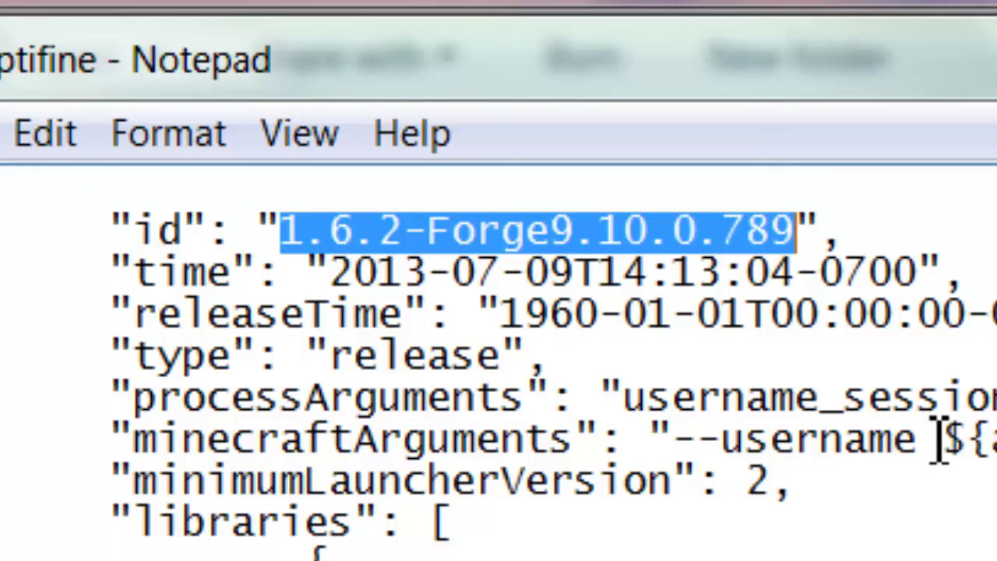
text(Otifine)
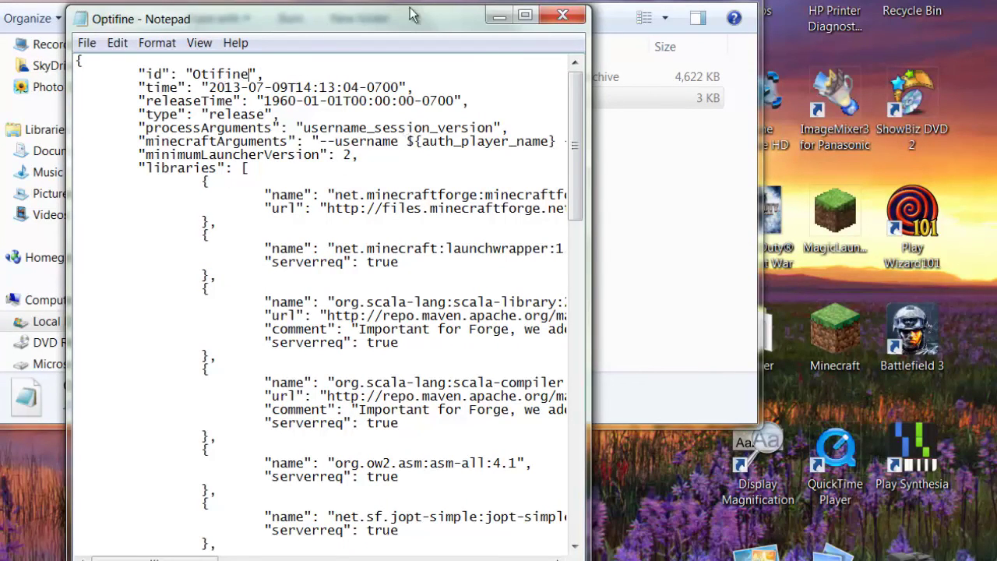
drag(409, 11, 763, 0)
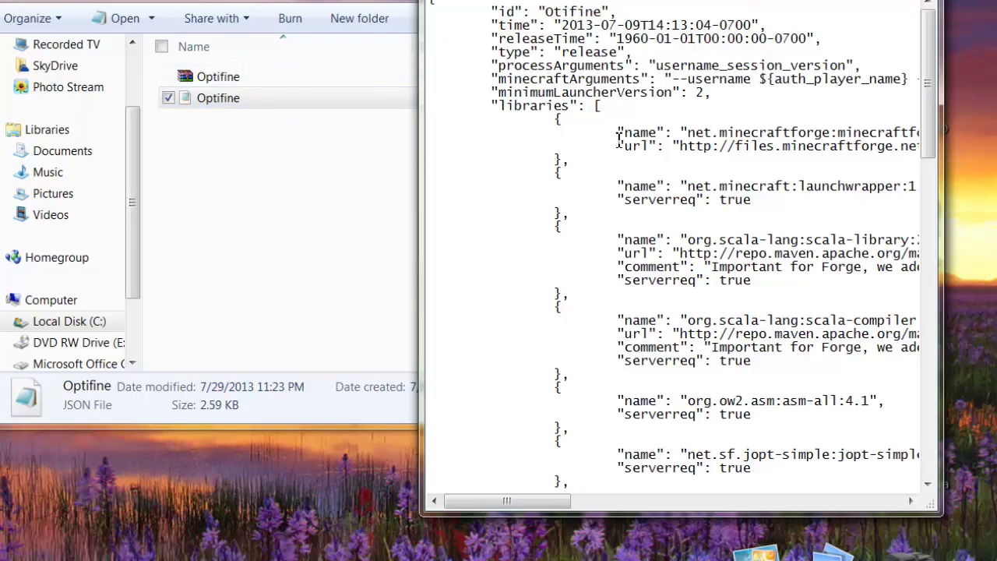
text(p)
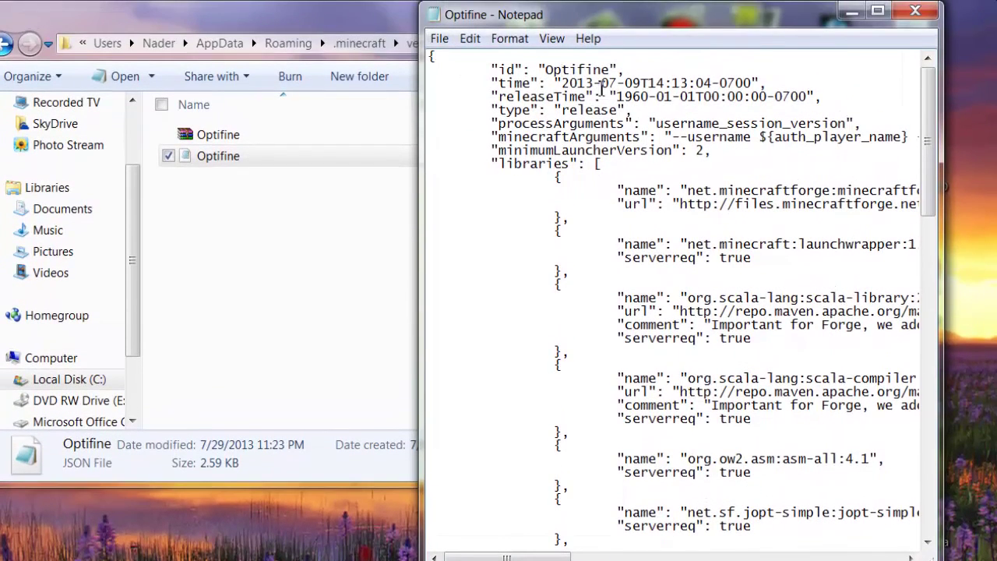
Save the edited JSON file and close Notepad.
click(439, 38)
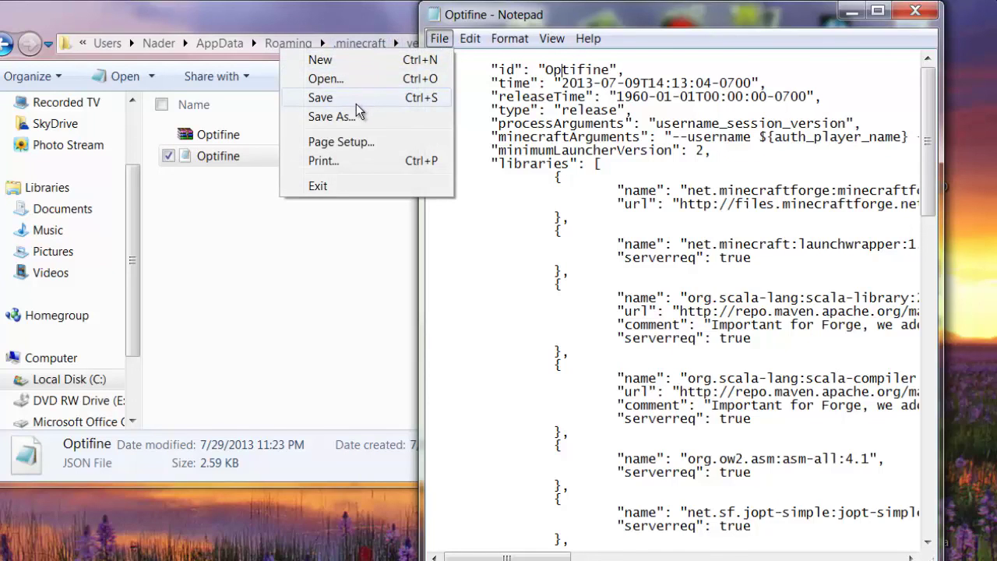
click(356, 103)
click(916, 10)
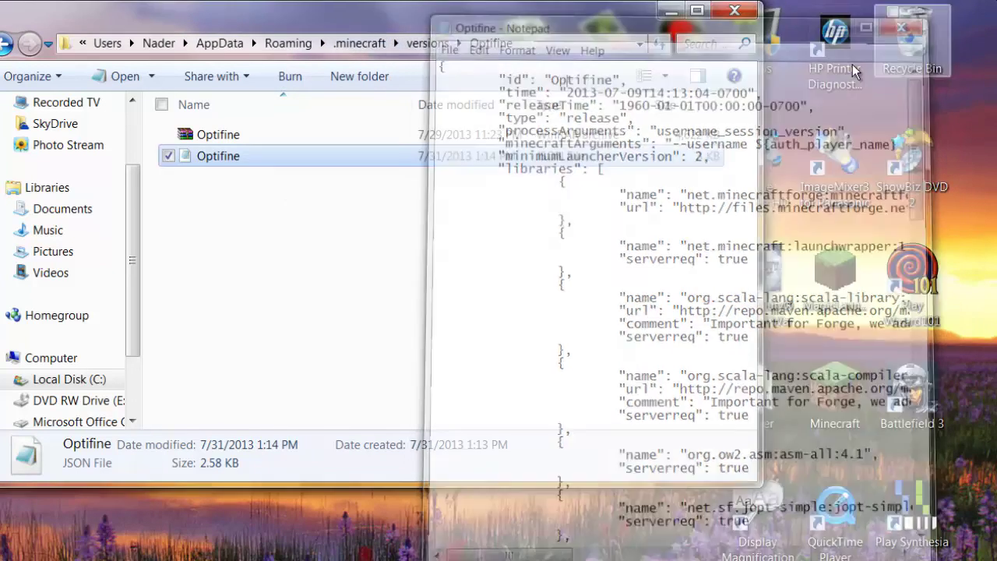
drag(273, 21, 0, 111)
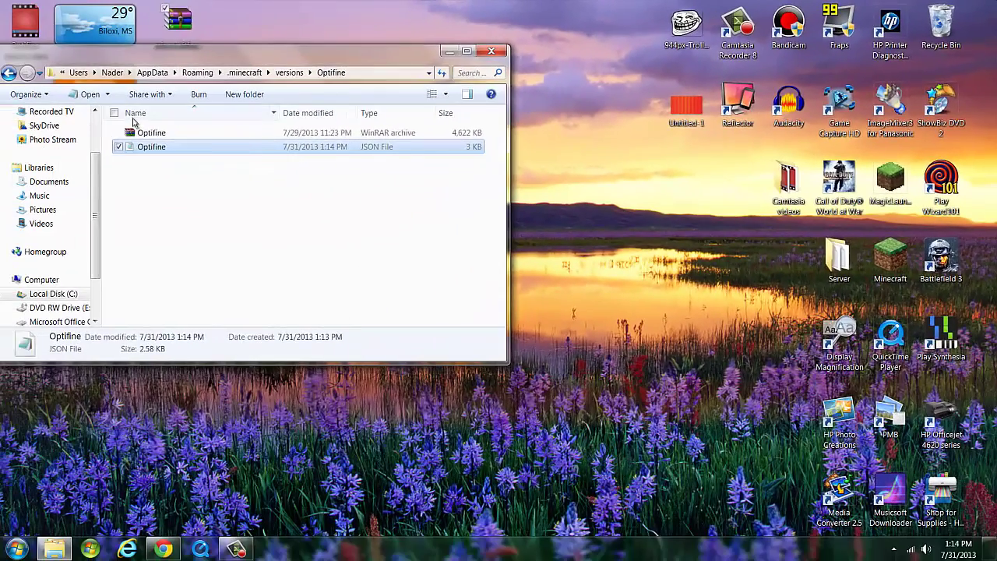
Close the Optifine folder window and start the Minecraft Launcher from the desktop icon.
click(156, 216)
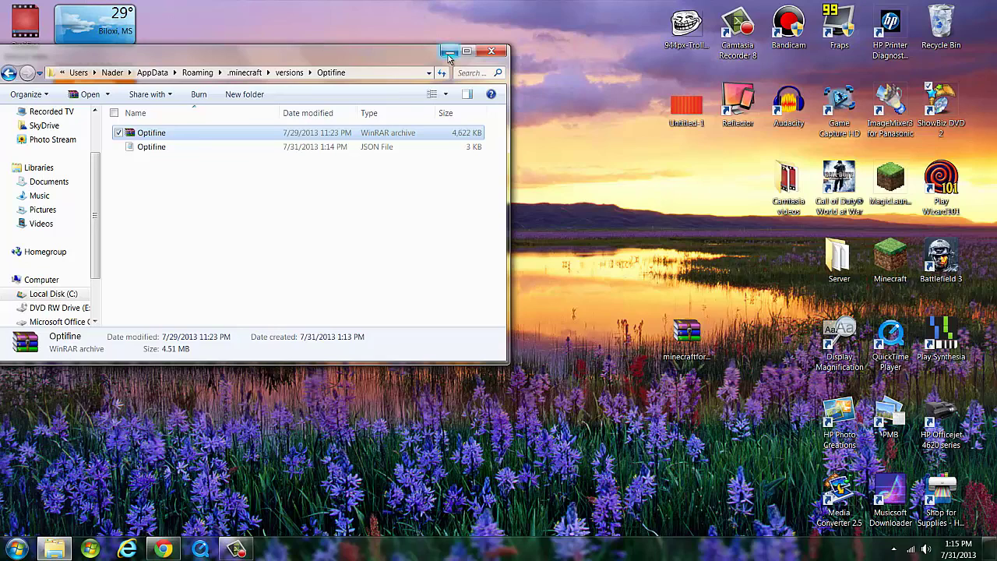
click(156, 173)
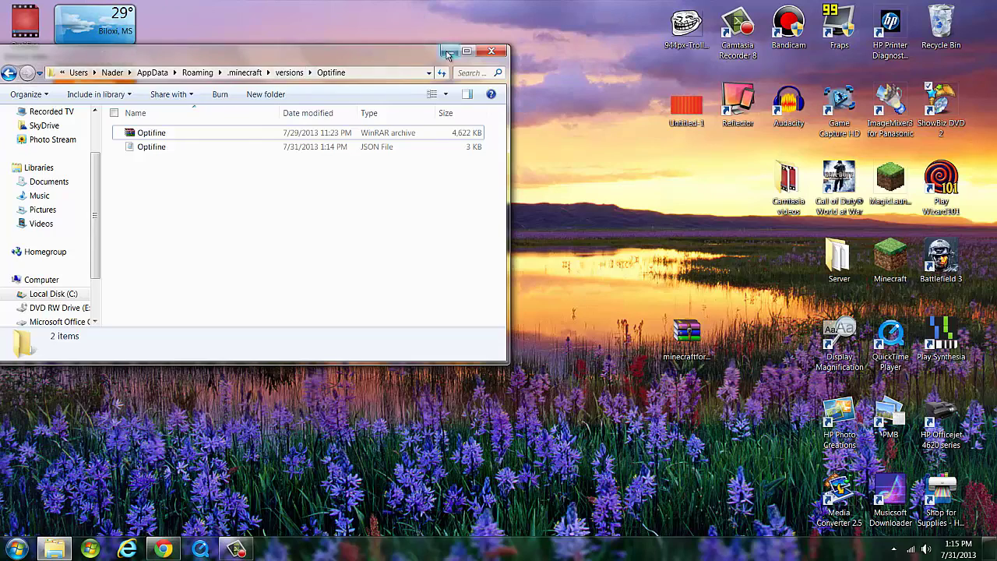
click(449, 51)
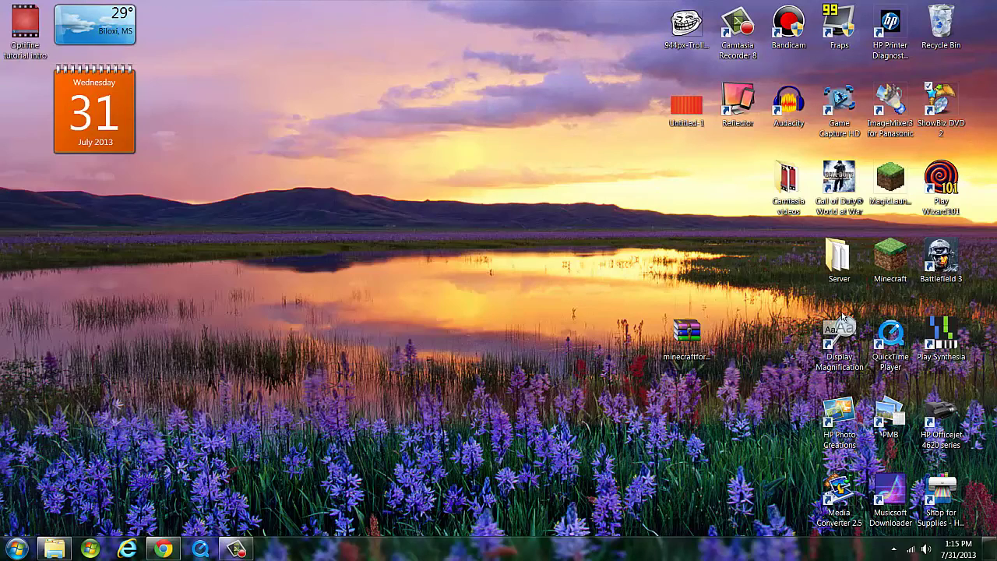
double_click(889, 262)
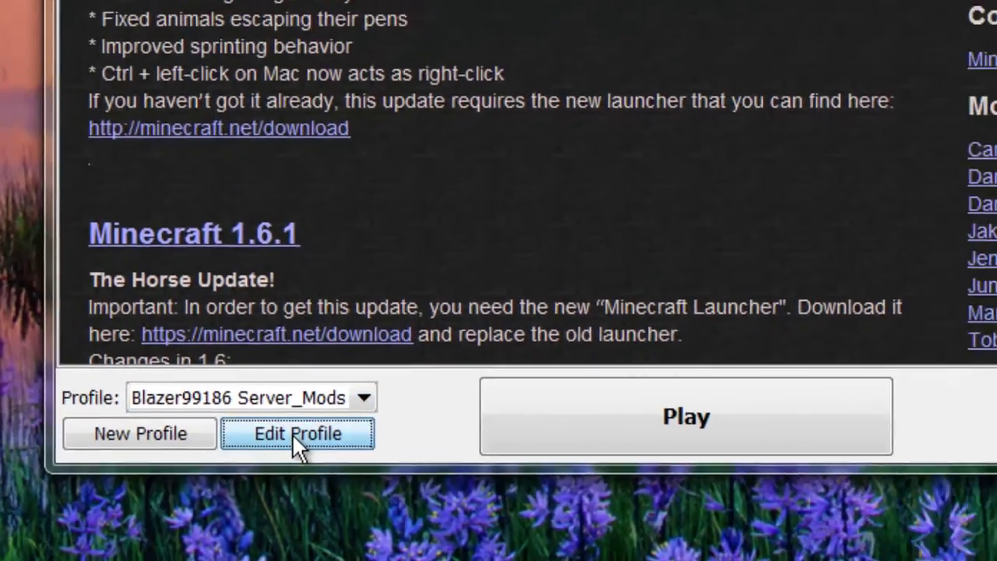
Rename the profile to Optifine, set its version to release Optifine, and save it.
click(292, 433)
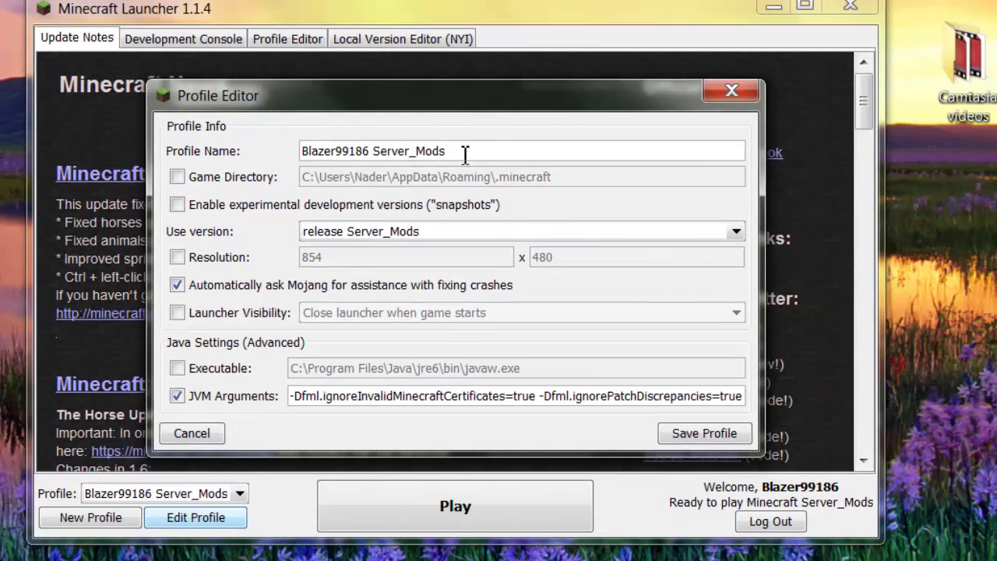
key(ctrl+a)
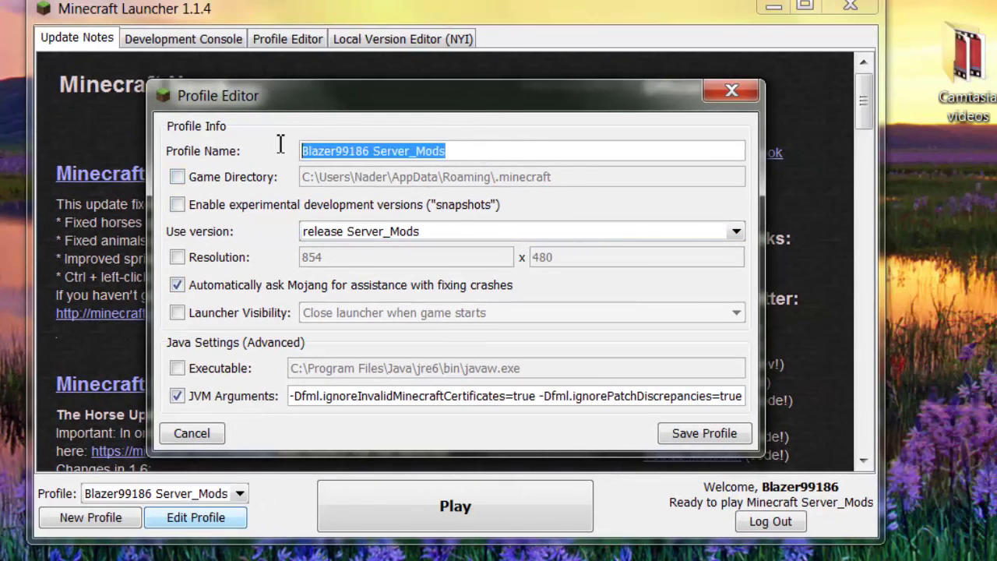
key(BackSpace)
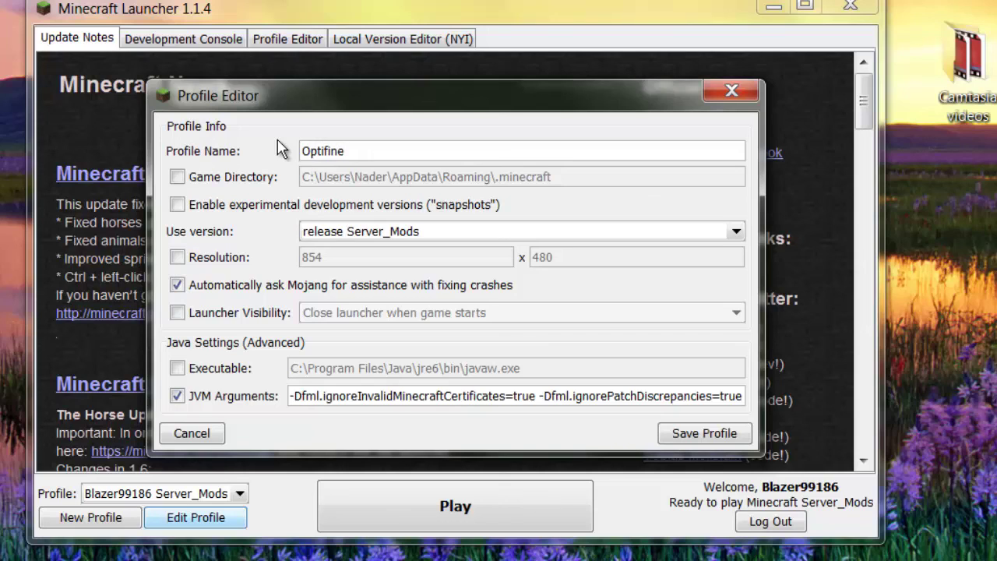
click(737, 234)
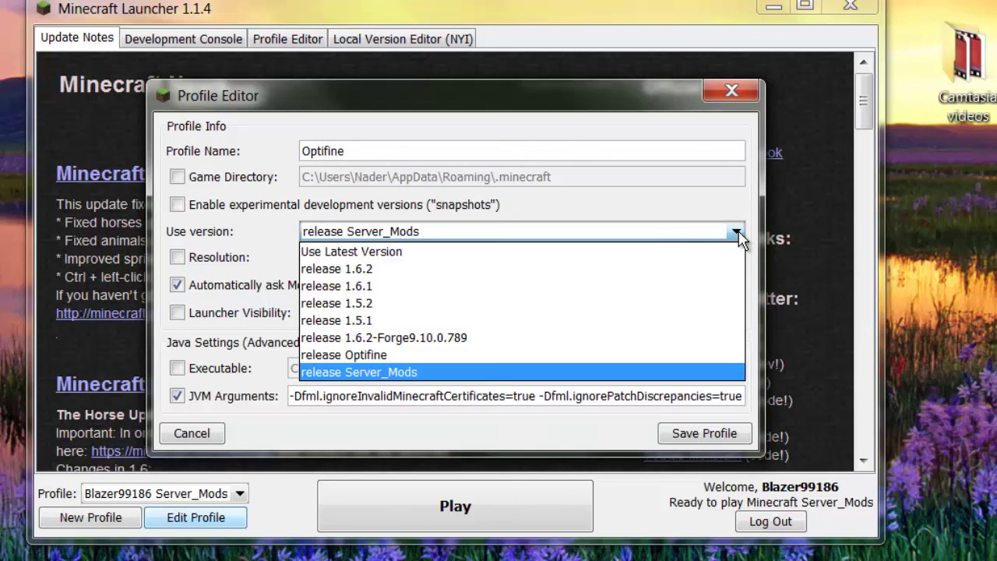
click(376, 355)
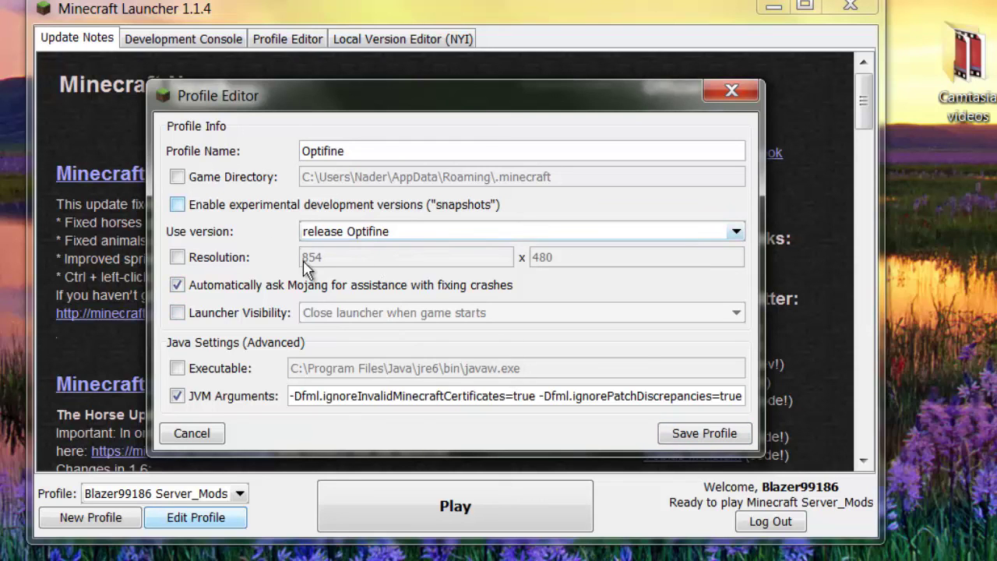
click(721, 436)
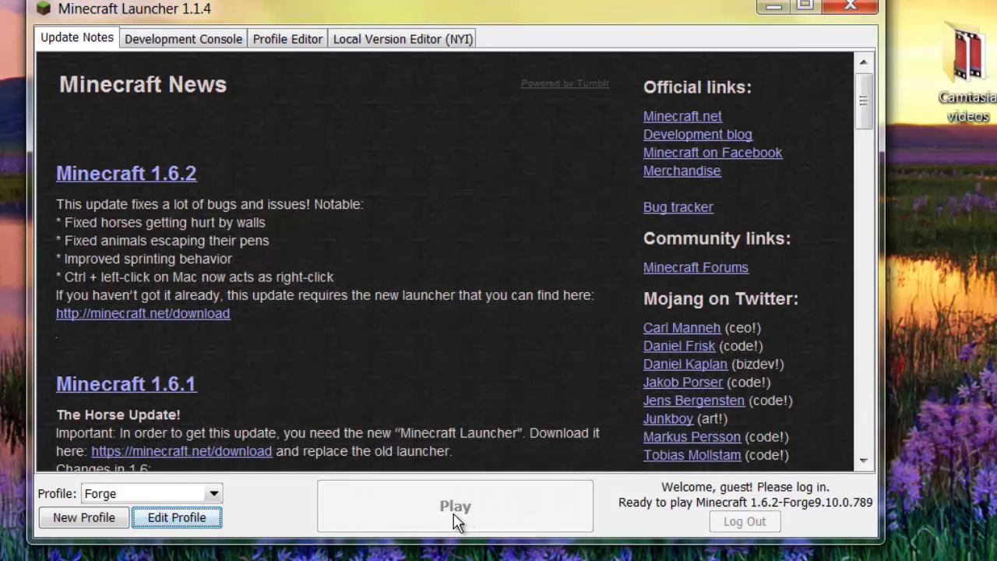
Launch Minecraft from the launcher with the Optifine profile selected.
click(214, 494)
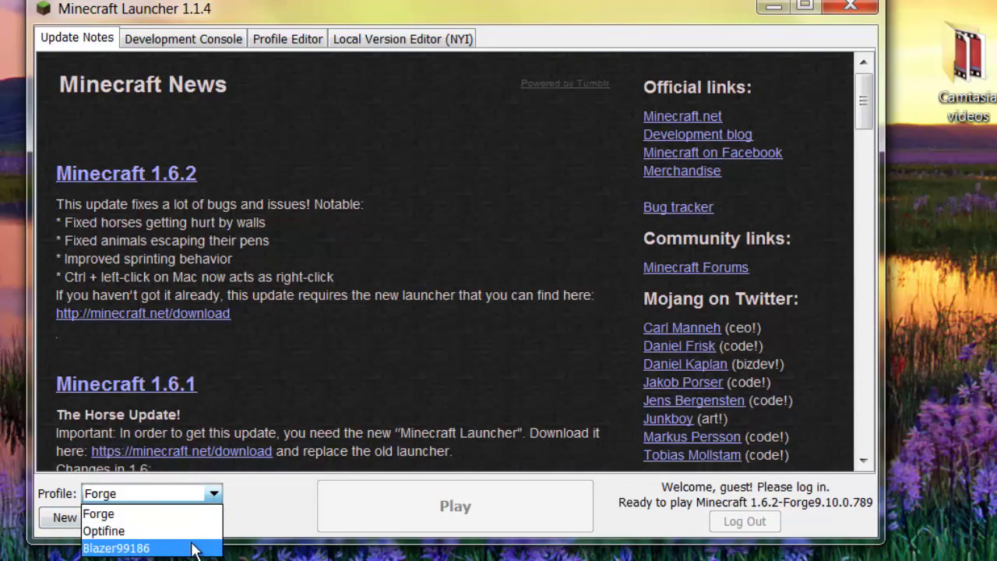
click(100, 534)
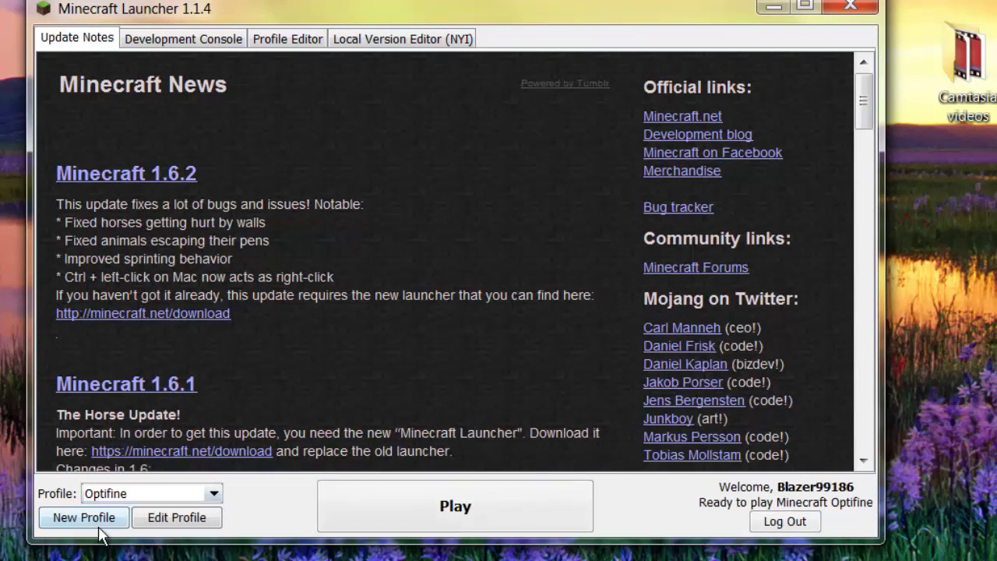
click(490, 515)
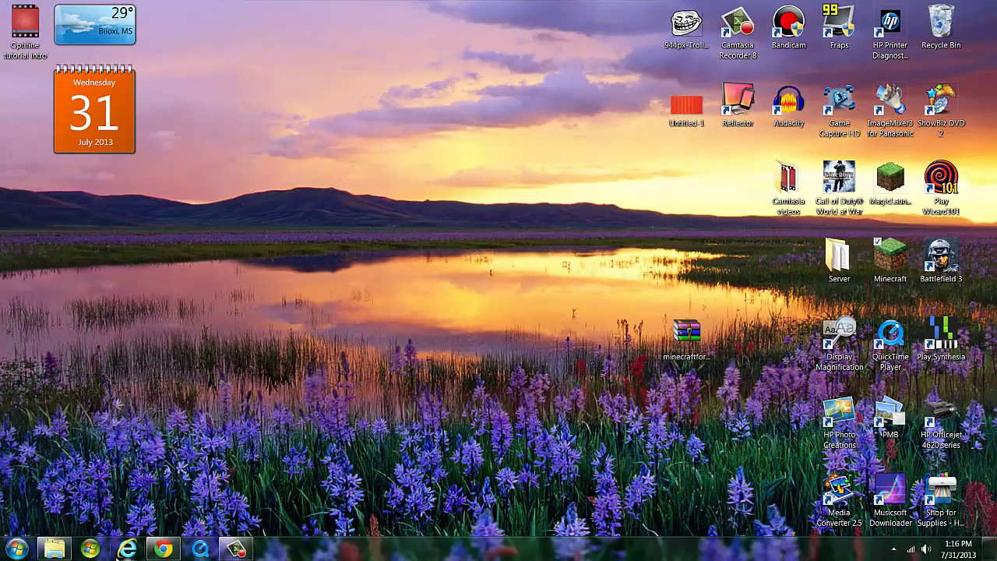
Search Google for 'Optifine' from Chrome's address bar, fixing the typos along the way.
click(163, 549)
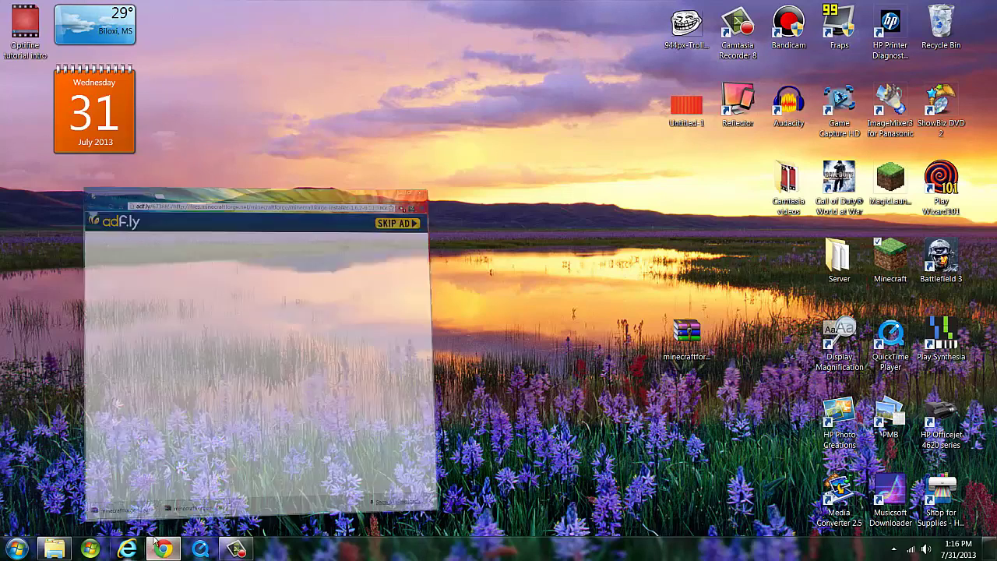
click(192, 31)
key(BackSpace)
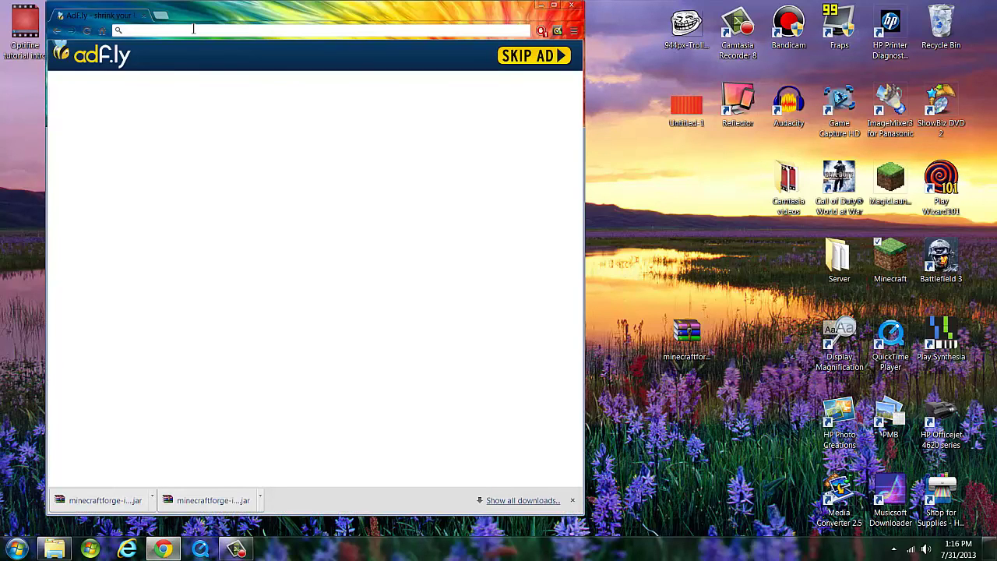
text(I)
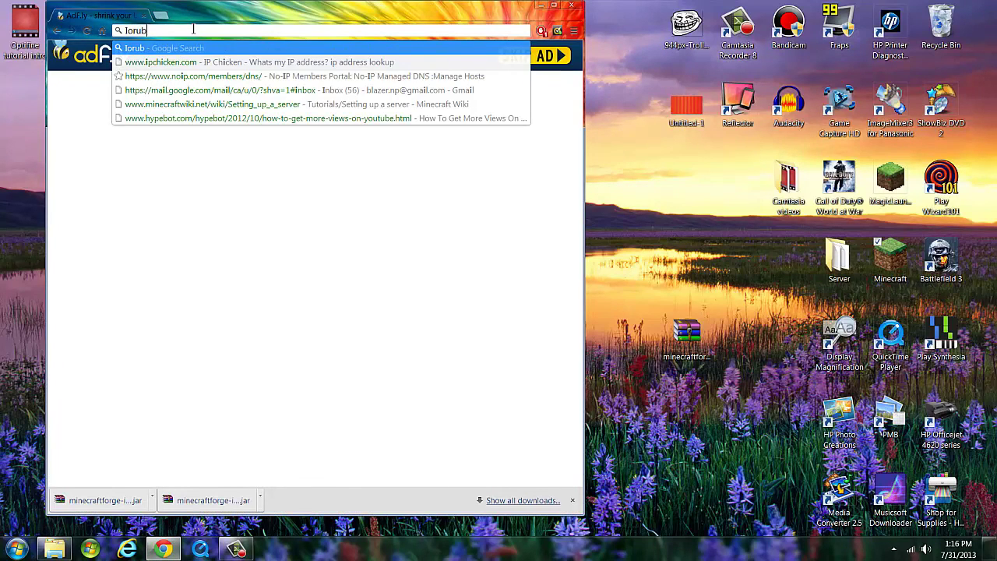
text(o)
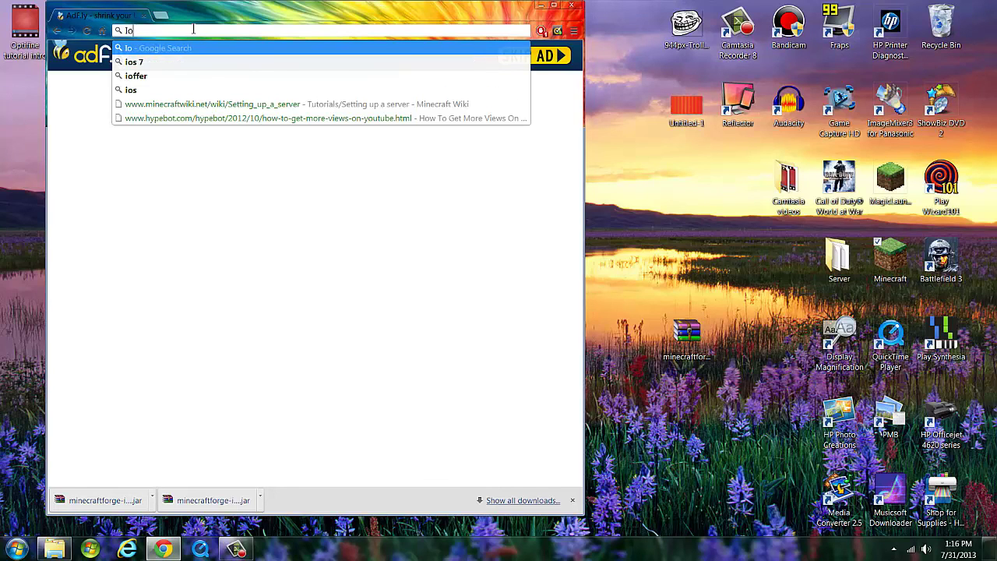
key(BackSpace)
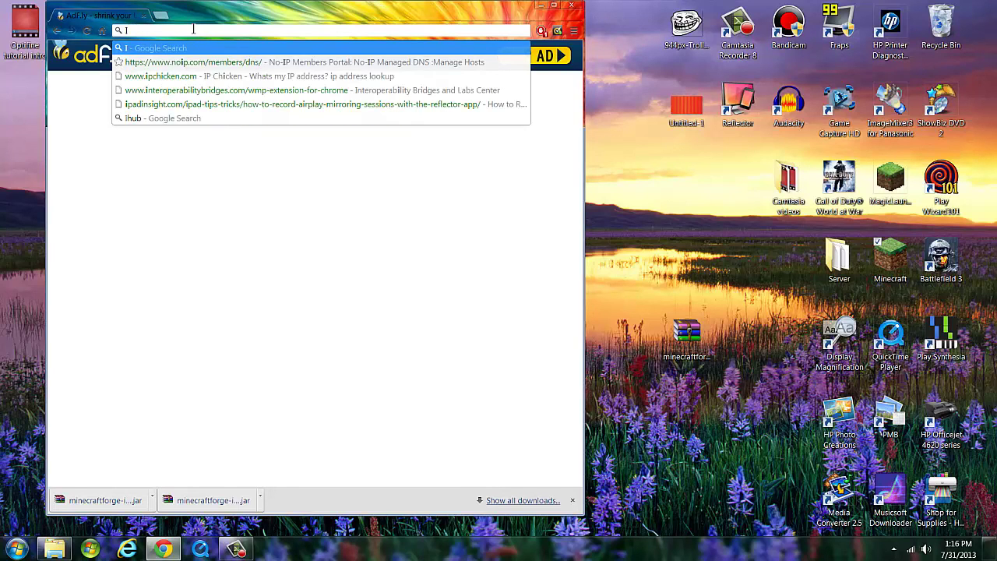
text(pa)
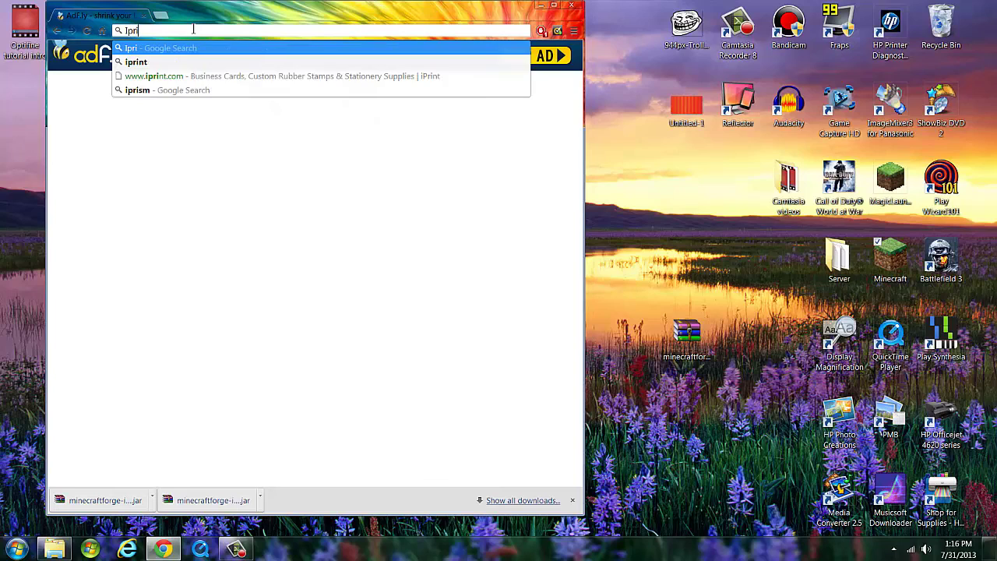
key(BackSpace)
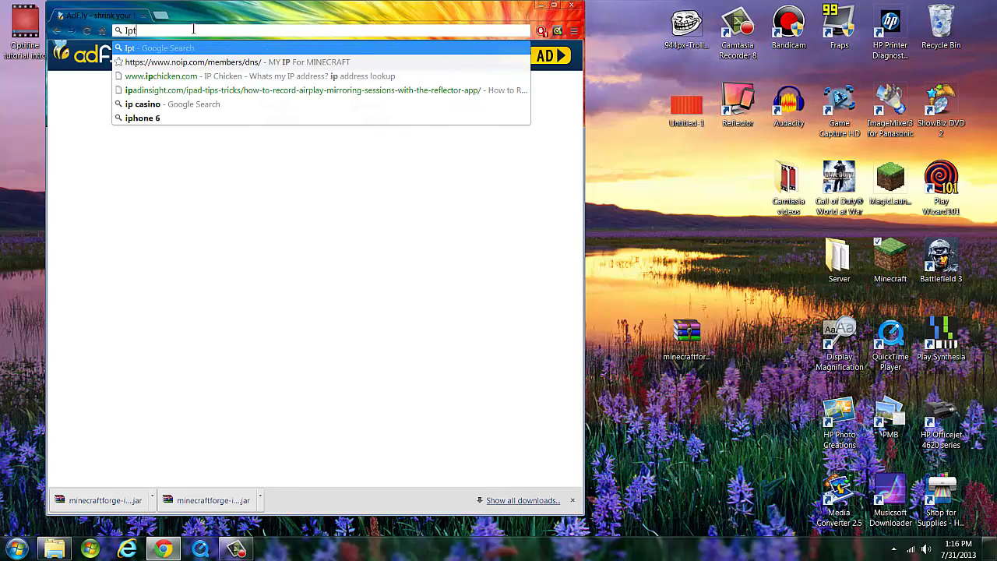
text(tifine)
key(Return)
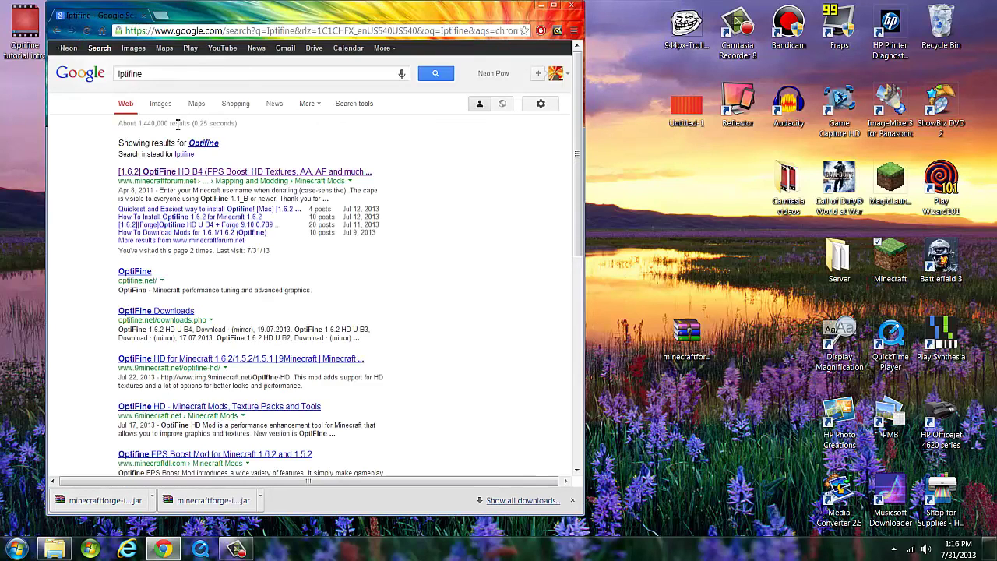
Open the OptiFine HD B4 forum topic and follow its Standard Download link.
click(207, 173)
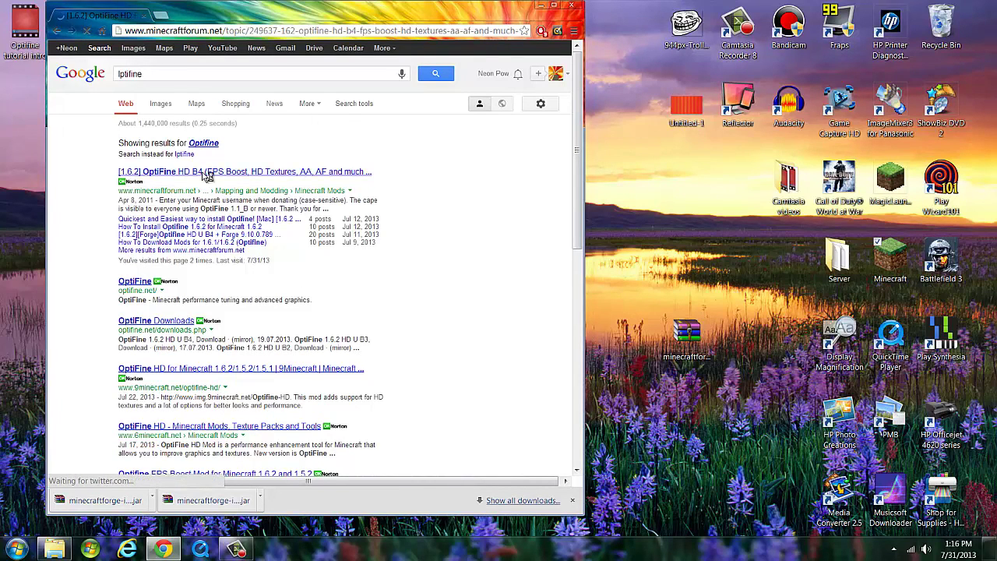
scroll(308, 242, down, 5)
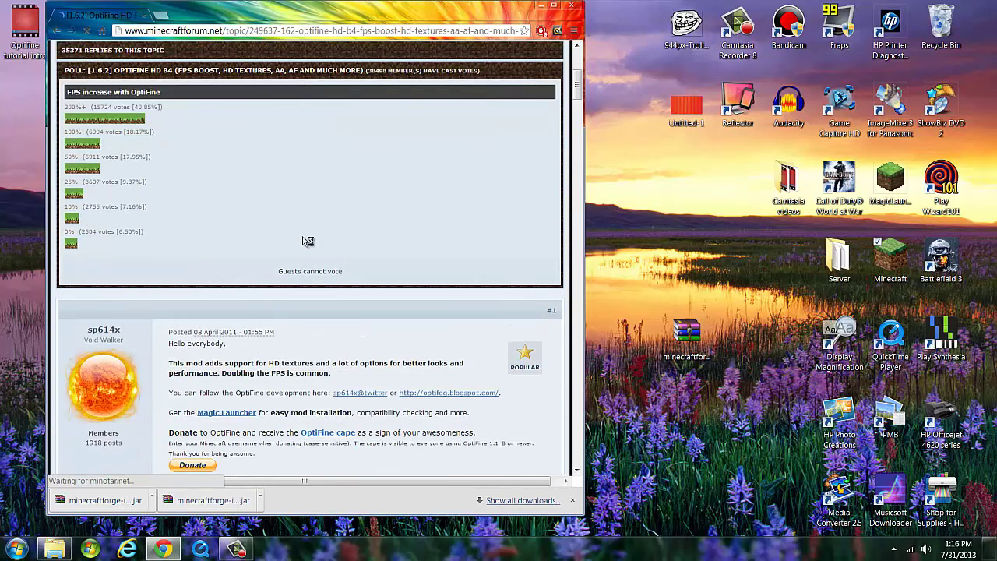
scroll(304, 241, down, 5)
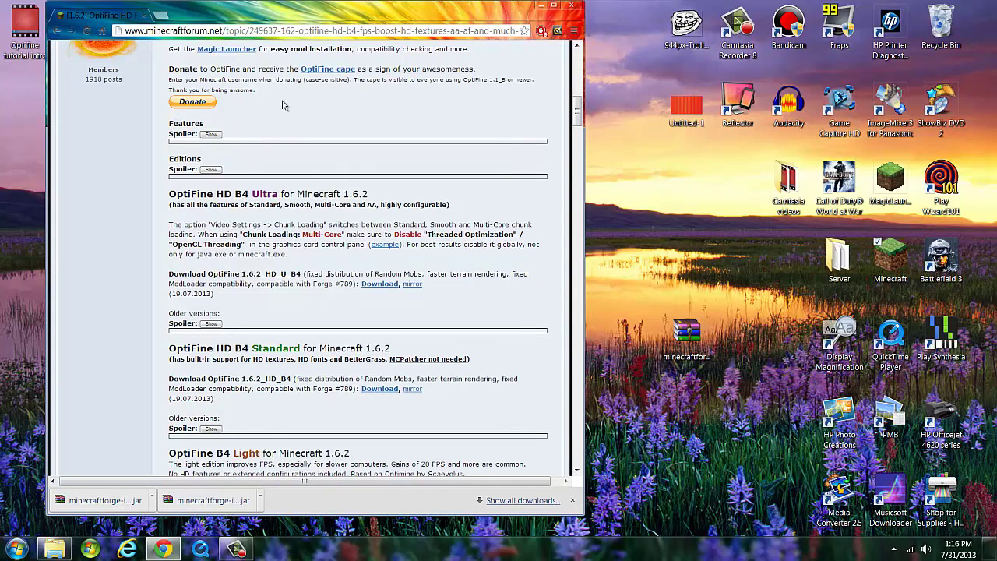
scroll(429, 244, down, 1)
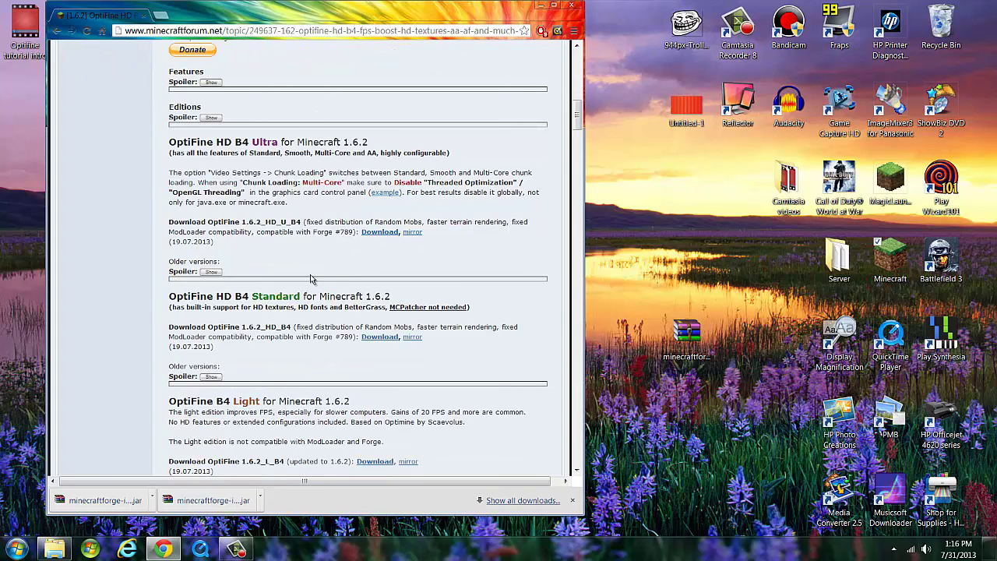
click(374, 340)
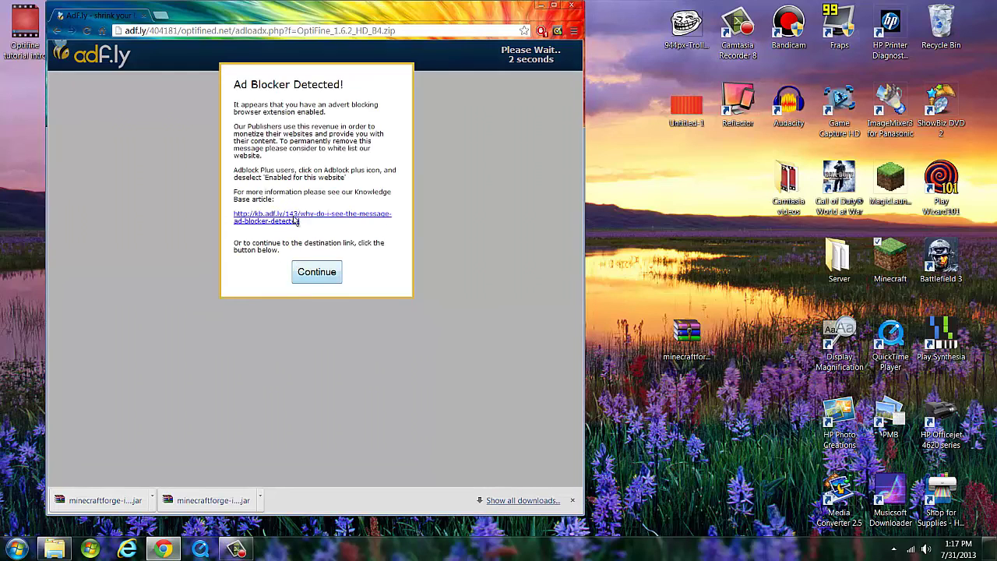
Get past the adf.ly ad and download OptiFine_1.6.2_HD_B4.zip onto the desktop.
click(317, 272)
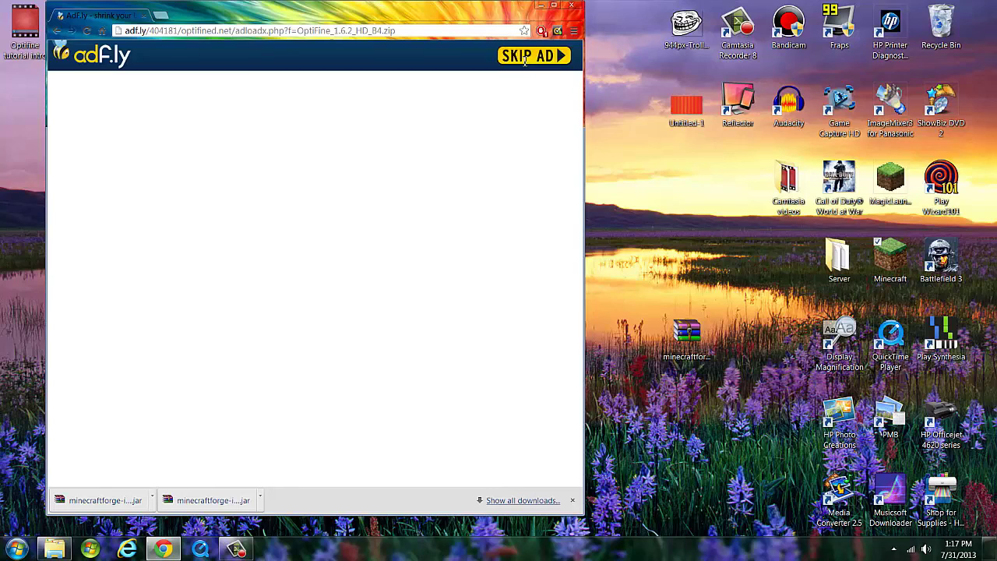
click(525, 62)
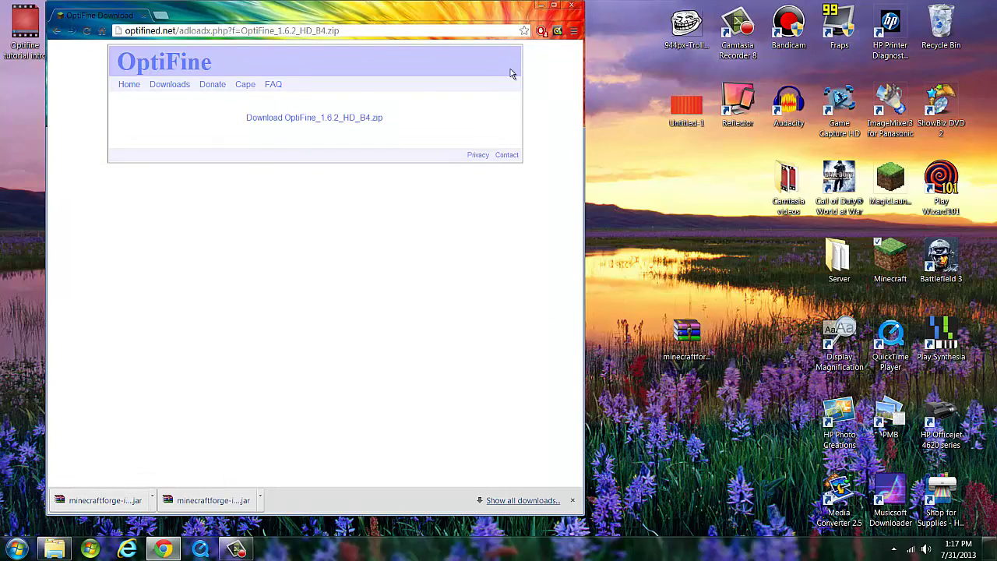
click(314, 120)
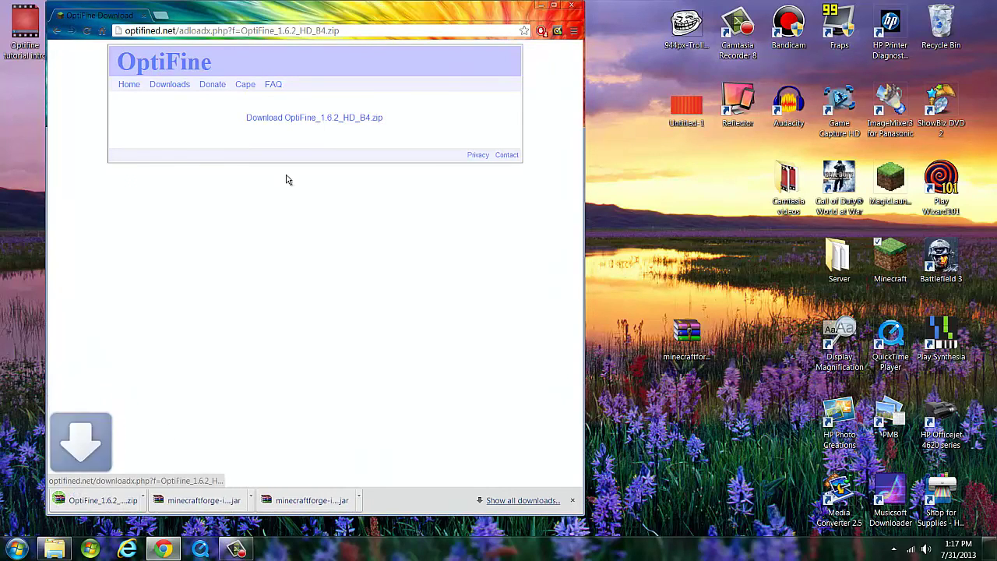
drag(99, 502, 705, 148)
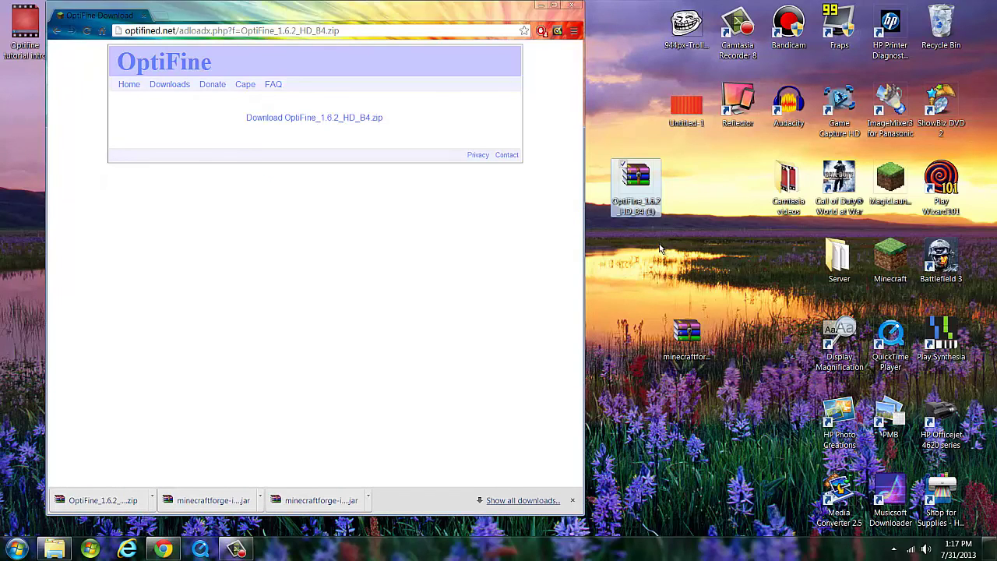
Minimize Chrome and move the OptiFine zip icon to the upper-left of the desktop.
click(565, 6)
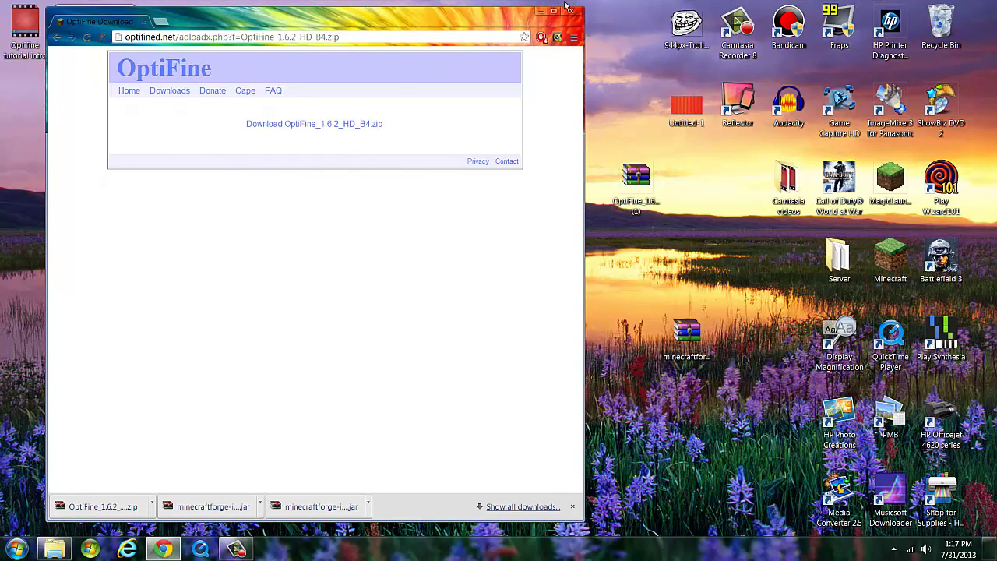
click(541, 12)
drag(635, 178, 295, 102)
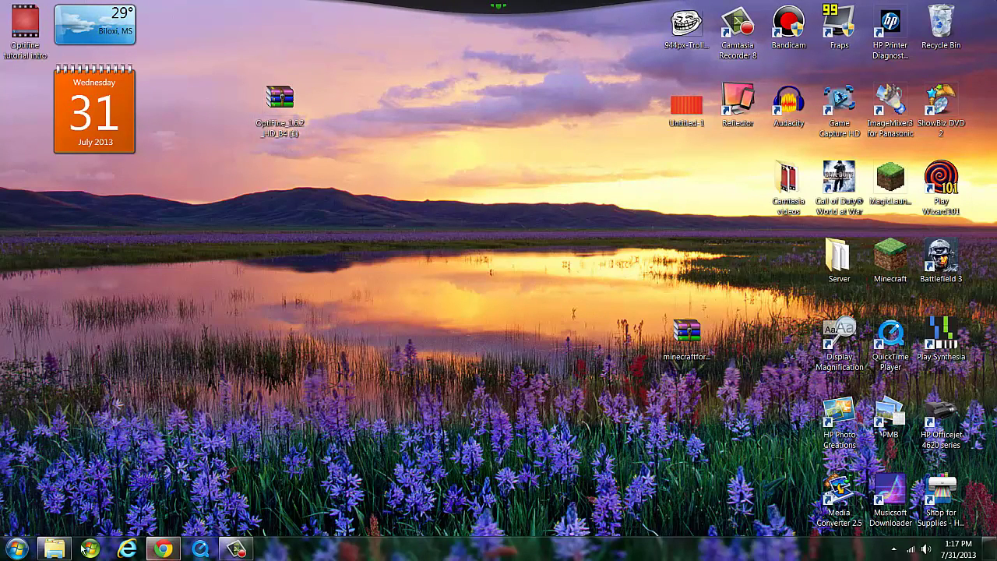
Open Optifine.jar from the Optifine versions folder in WinRAR and enlarge its window.
click(50, 550)
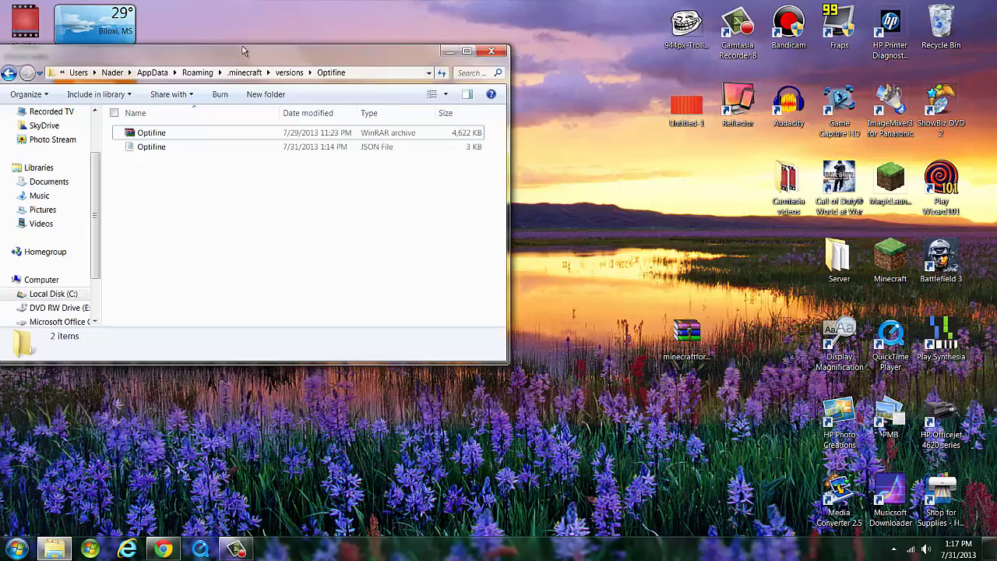
drag(254, 55, 680, 36)
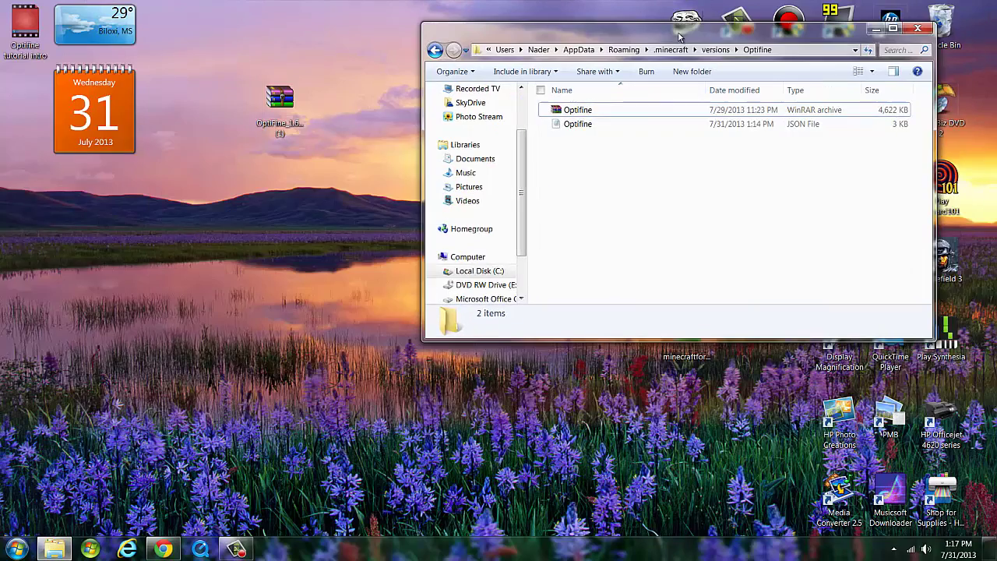
double_click(575, 113)
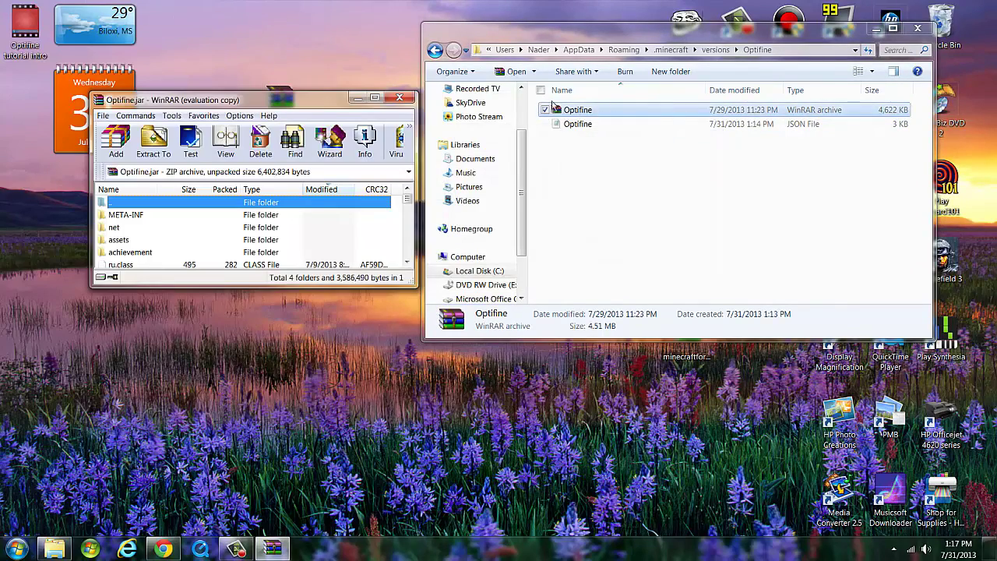
drag(300, 101, 748, 41)
drag(540, 224, 533, 278)
Delete the META-INF folder from Optifine.jar and confirm.
click(567, 156)
right_click(567, 154)
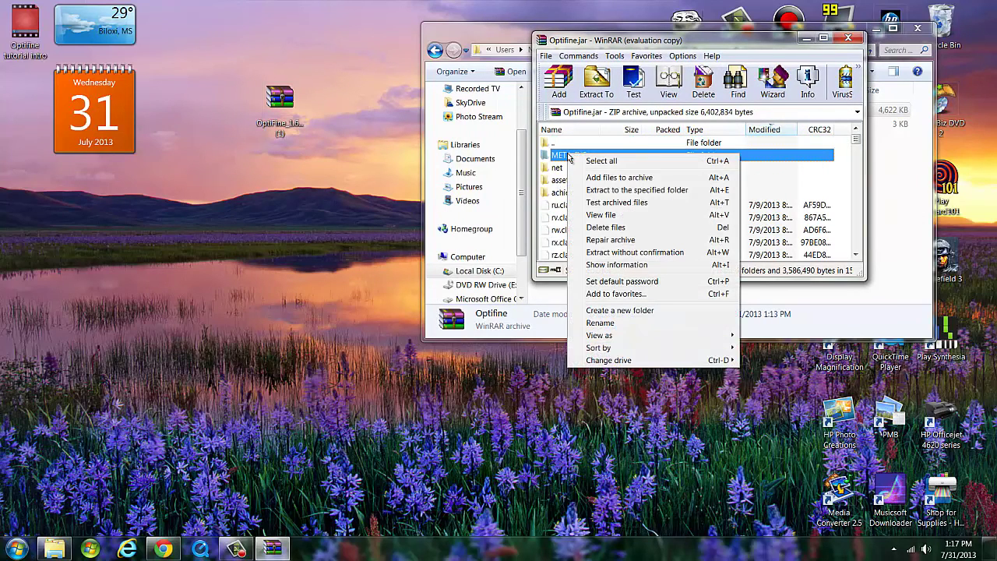
click(612, 228)
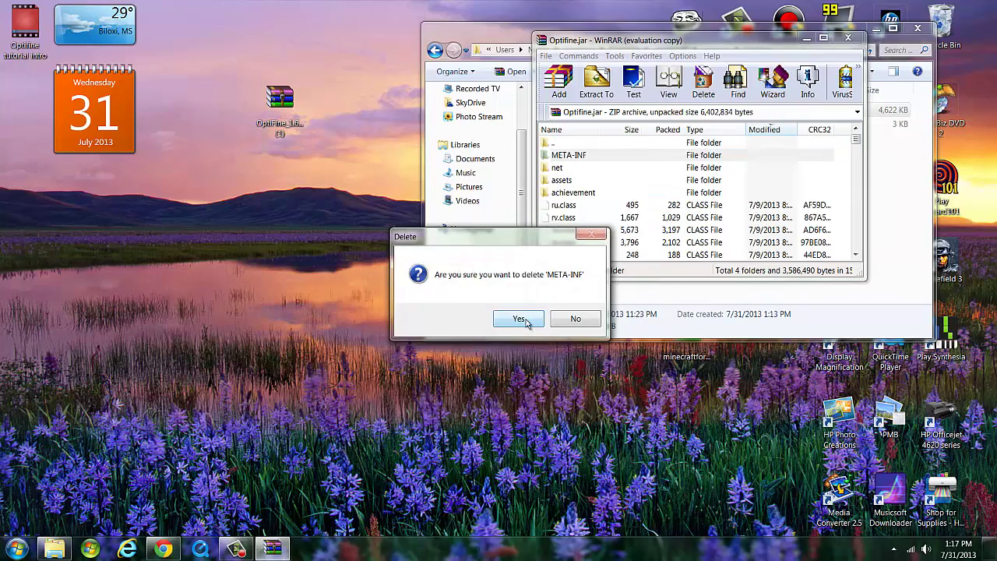
click(527, 323)
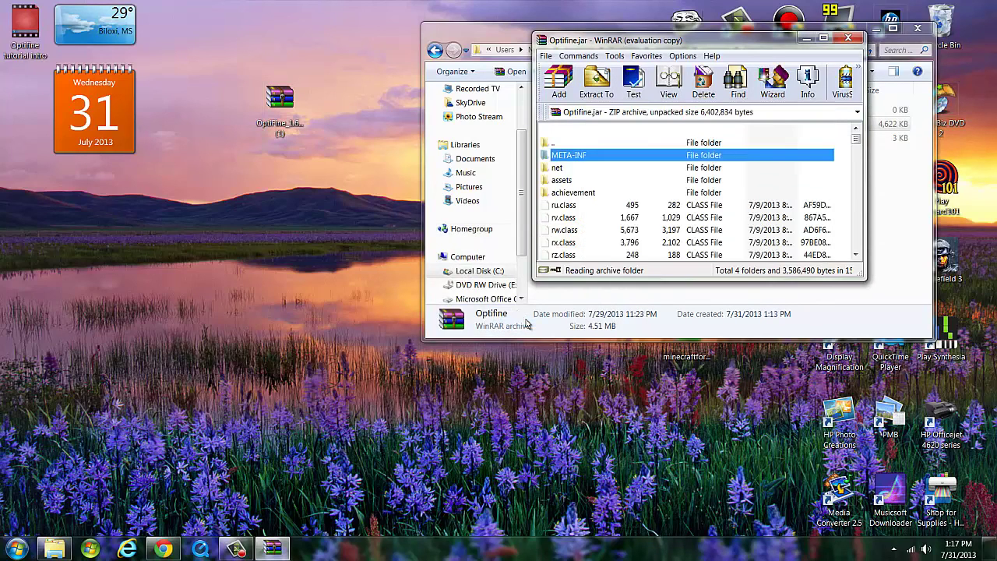
Open OptiFine_1.6.2_HD_B4.zip in WinRAR beside the Optifine.jar window.
double_click(274, 106)
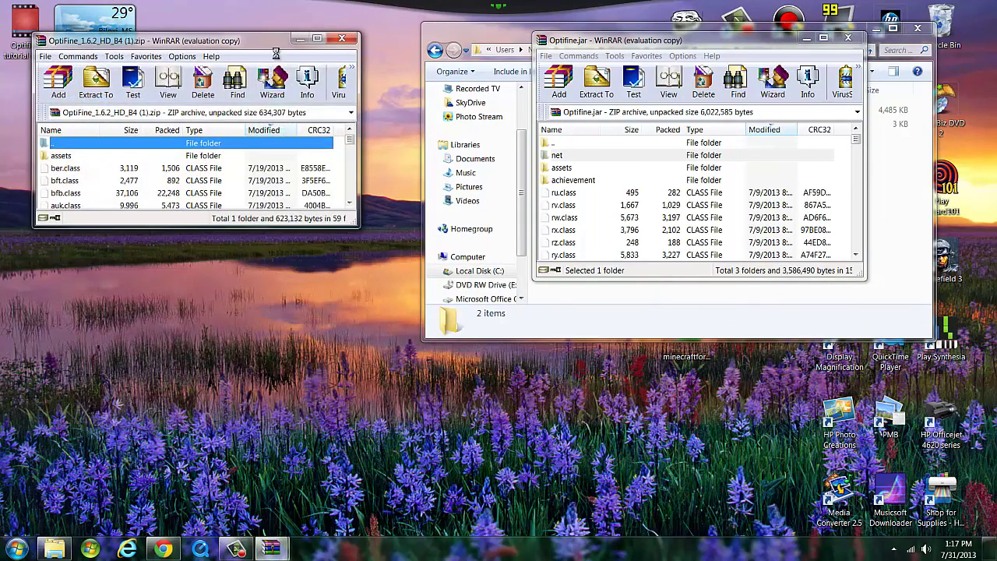
click(281, 81)
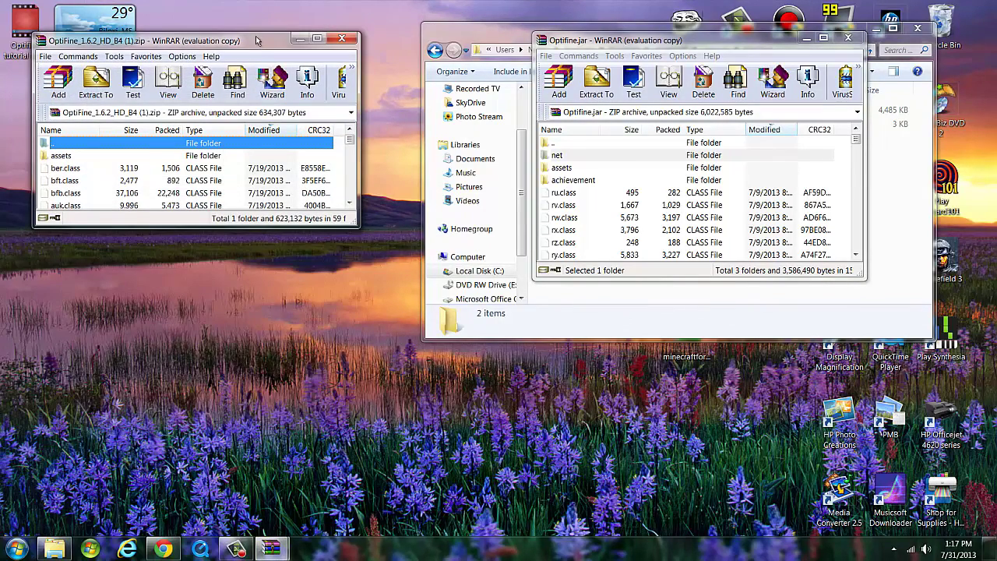
drag(257, 40, 285, 41)
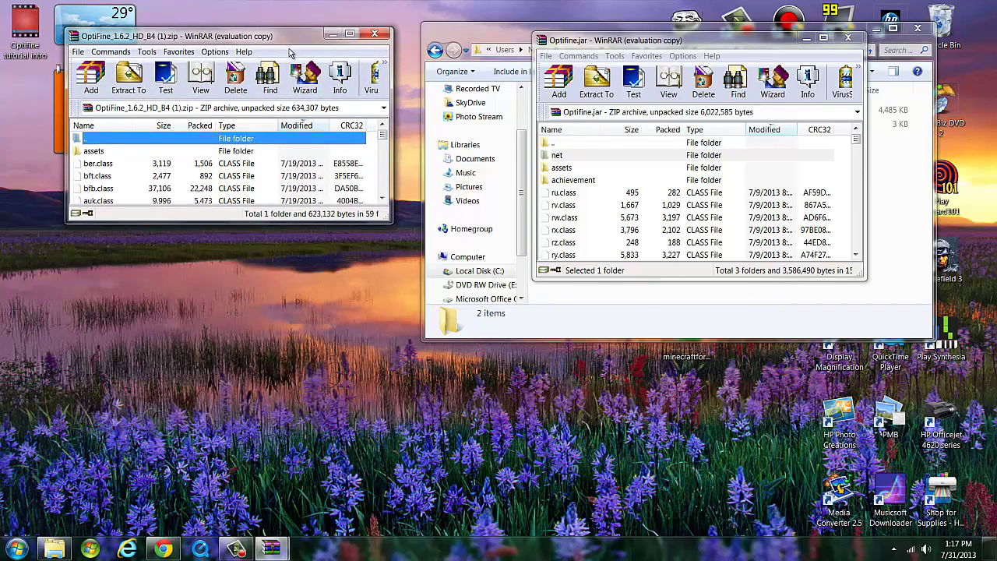
Copy all OptiFine zip contents except '..' into Optifine.jar, then close both archives.
key(ctrl+a)
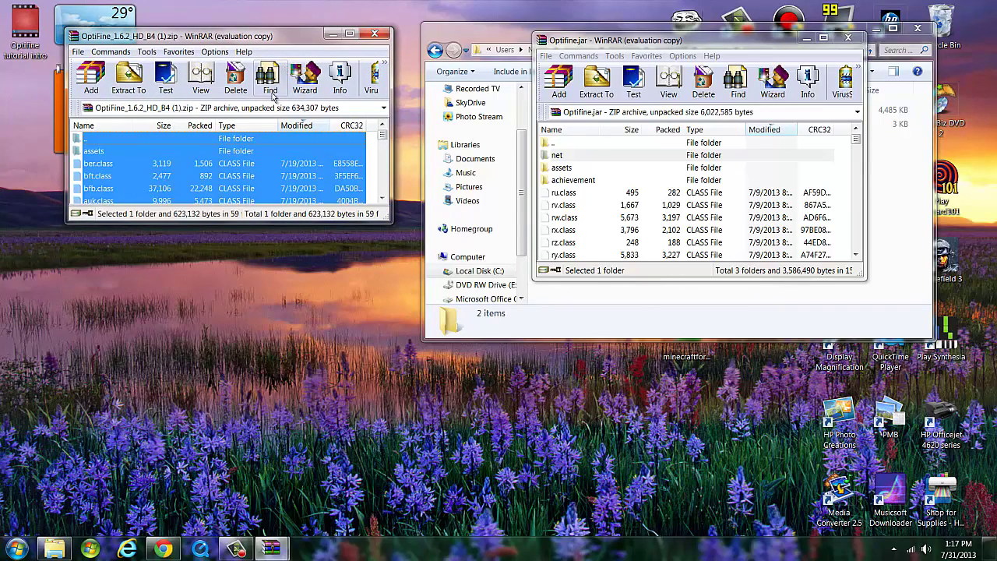
ctrl+click(116, 138)
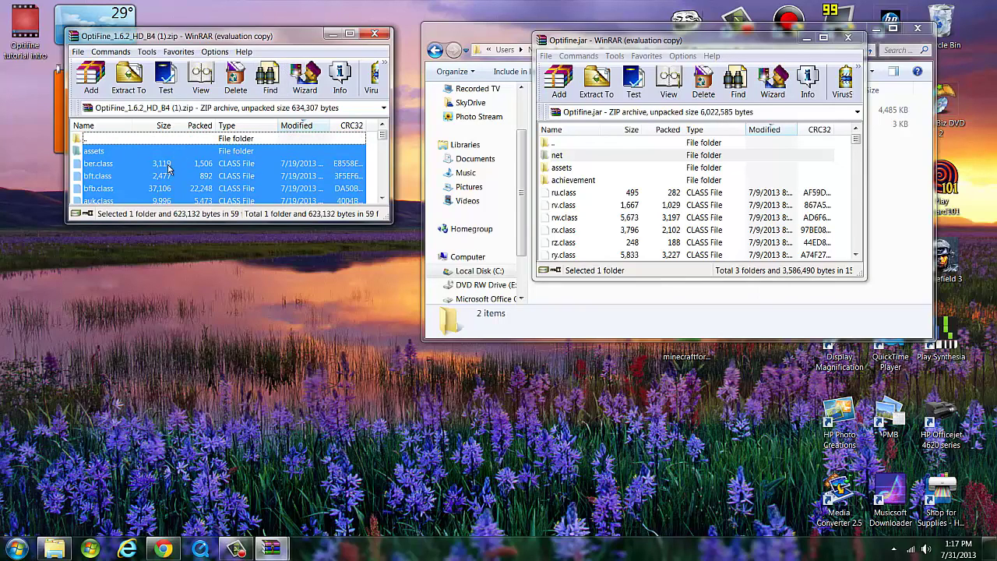
drag(141, 170, 663, 202)
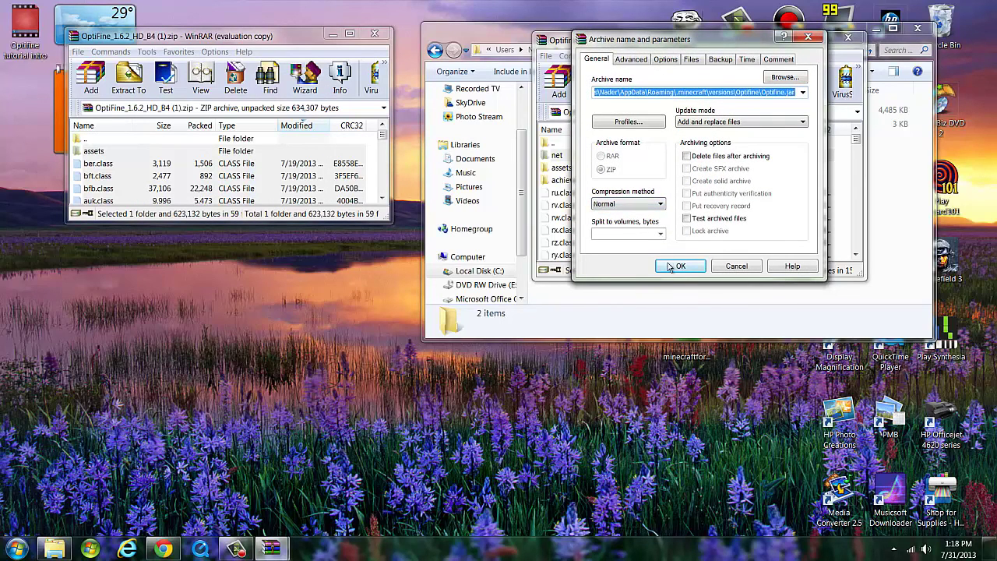
click(701, 266)
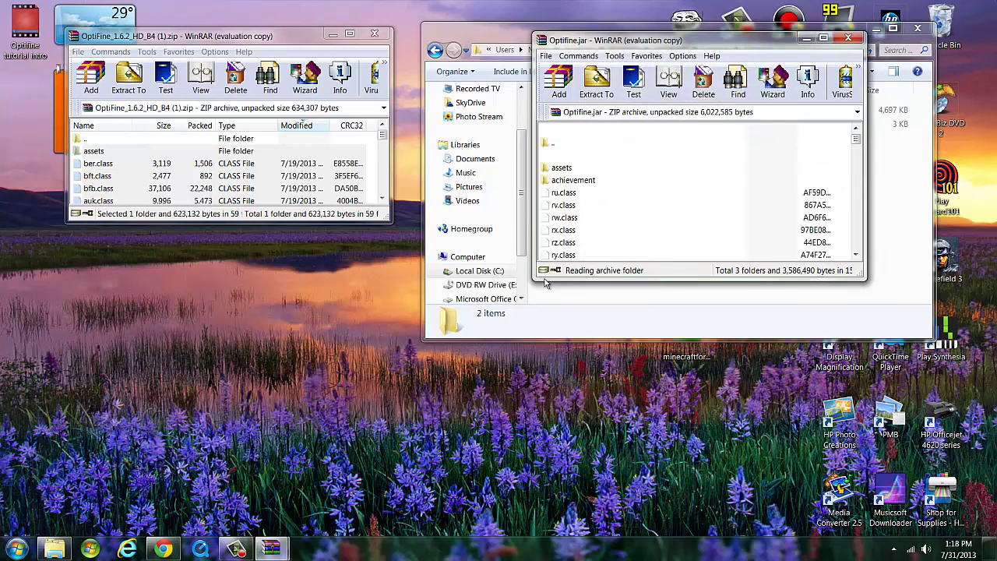
click(374, 37)
click(848, 38)
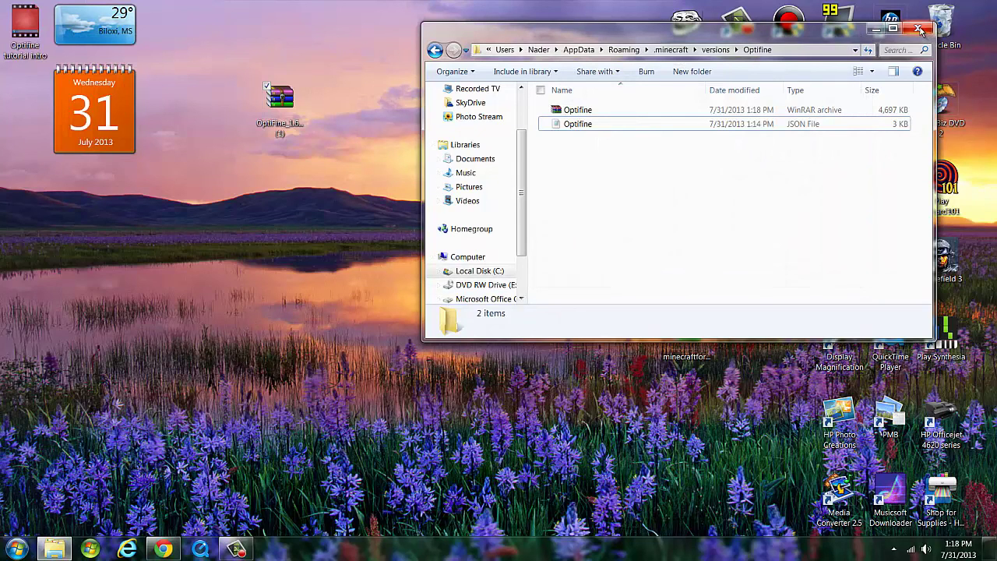
Close the versions folder window and start the Minecraft Launcher.
click(435, 49)
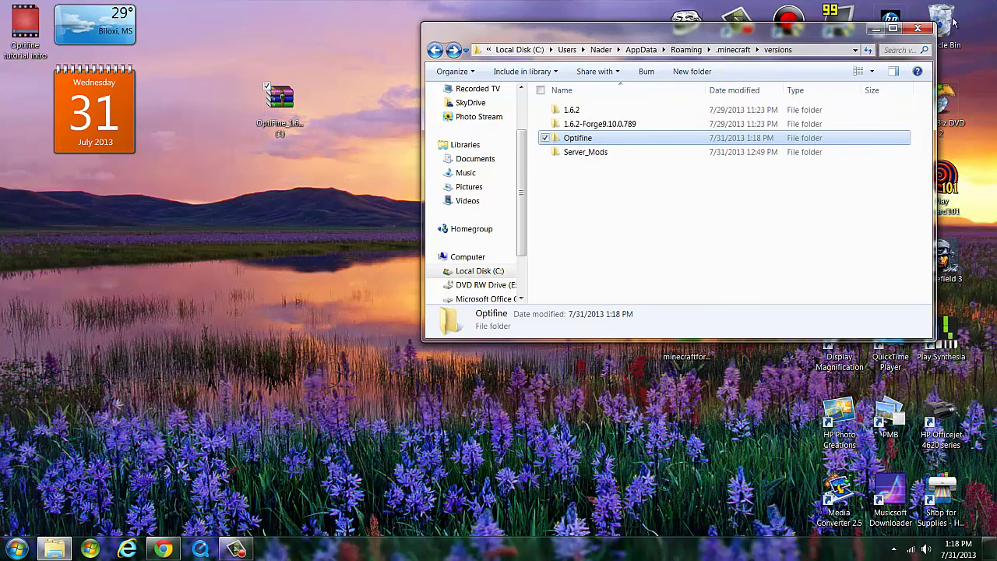
click(918, 30)
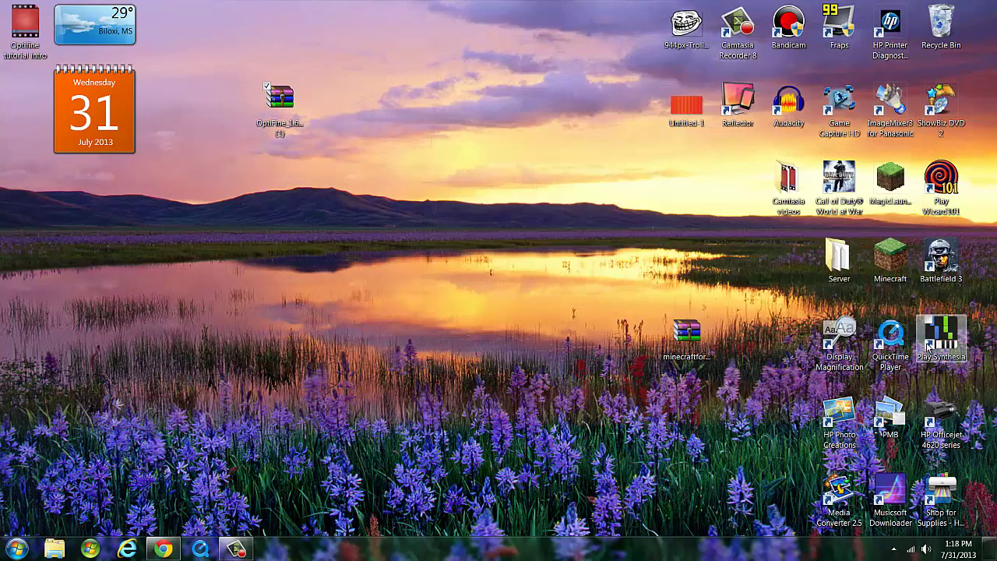
double_click(892, 262)
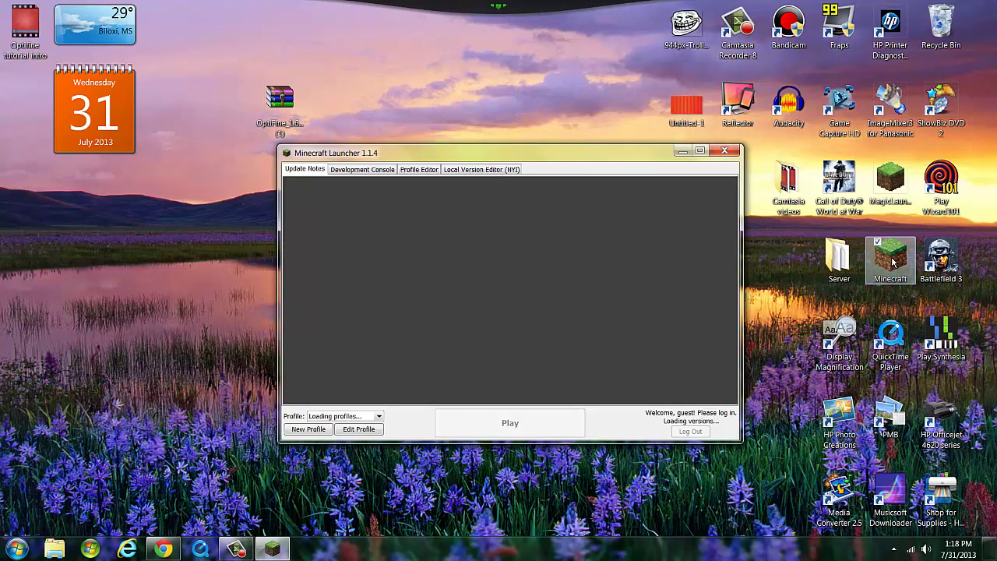
Select the Optifine profile, edit it, and re-enable its JVM Arguments option.
click(351, 418)
click(347, 434)
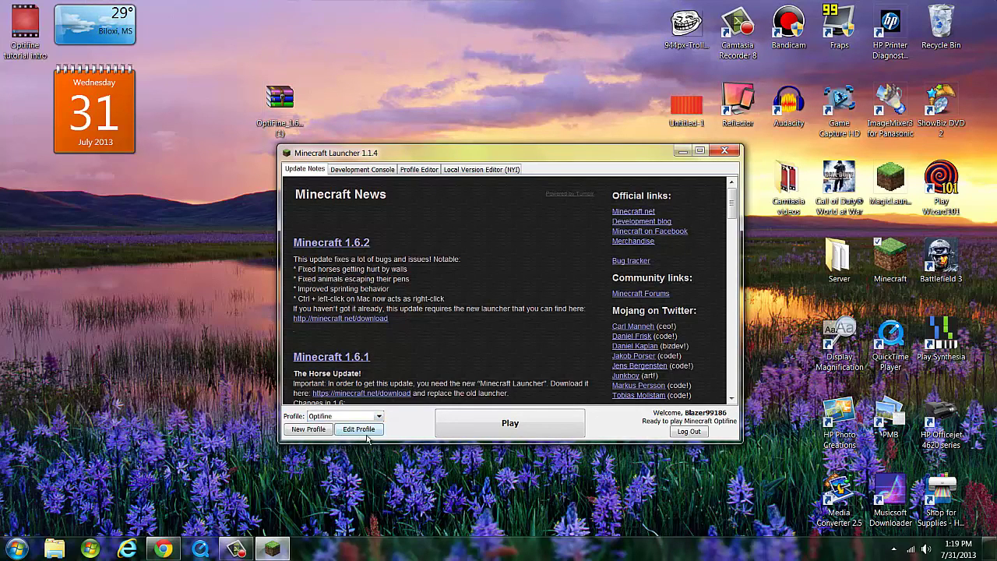
click(380, 430)
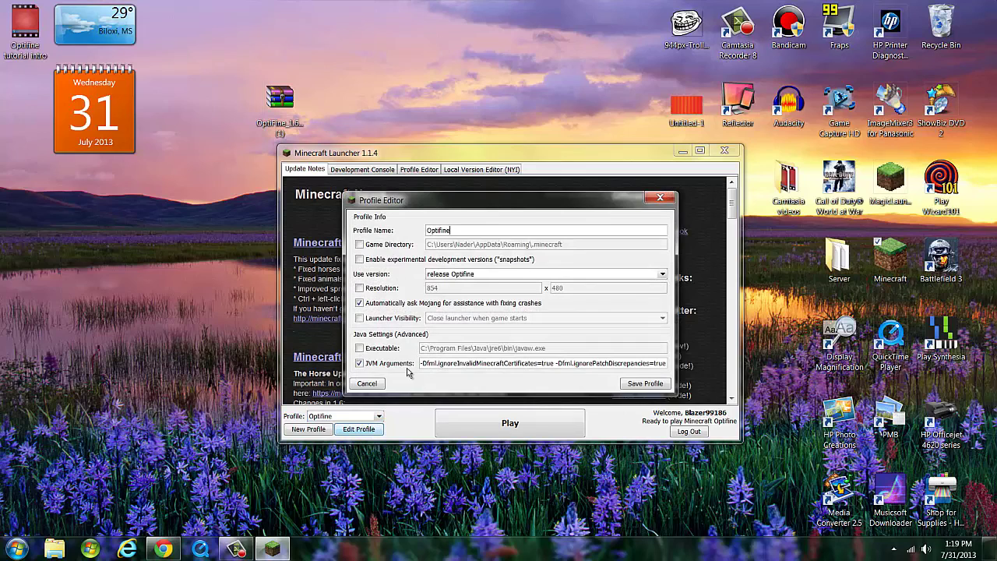
click(360, 364)
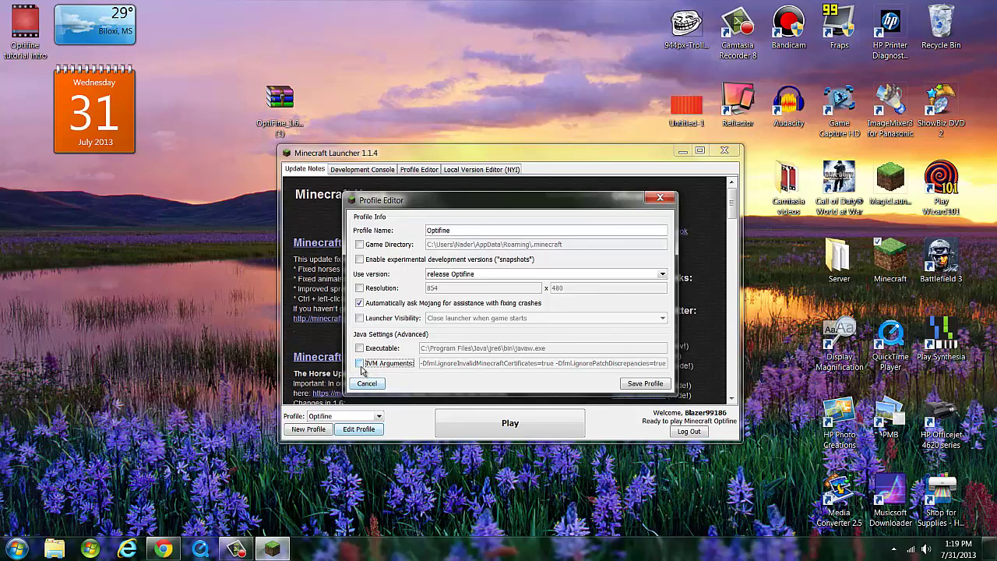
click(360, 364)
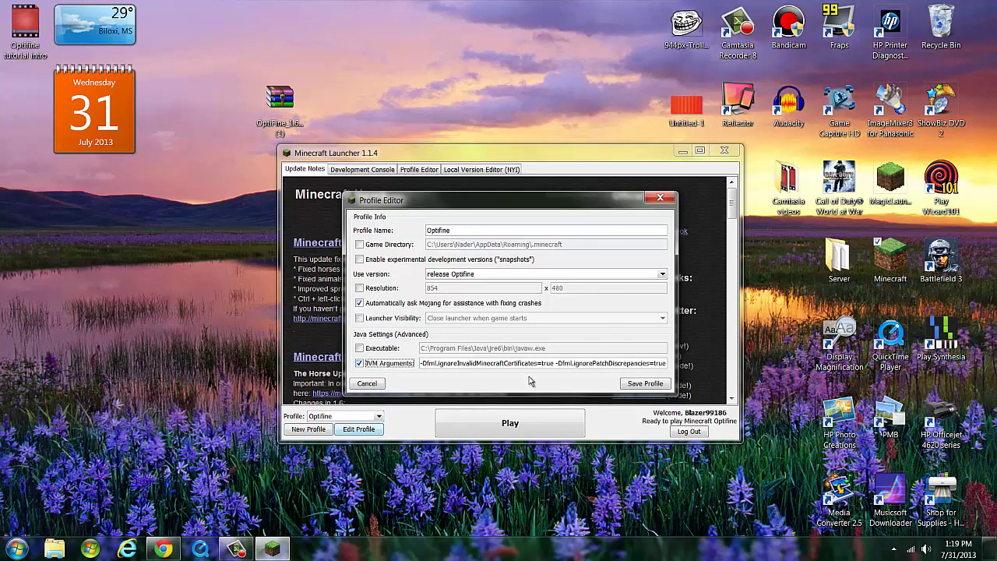
click(163, 549)
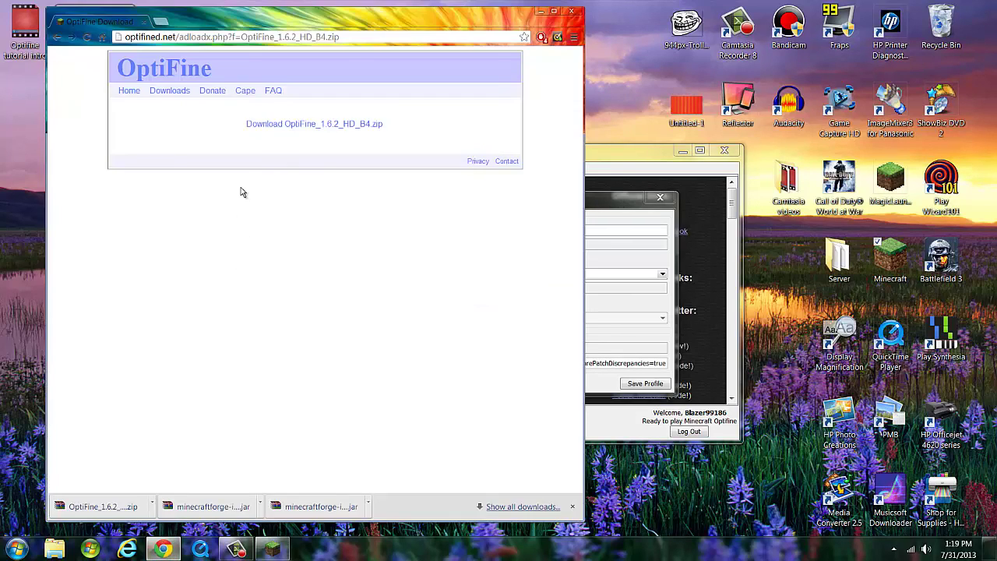
click(58, 38)
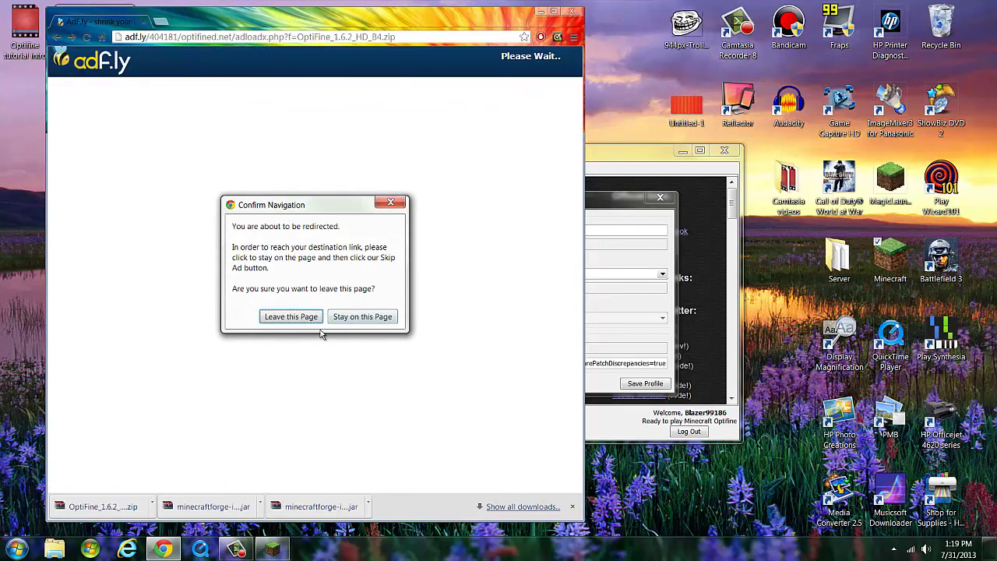
click(293, 314)
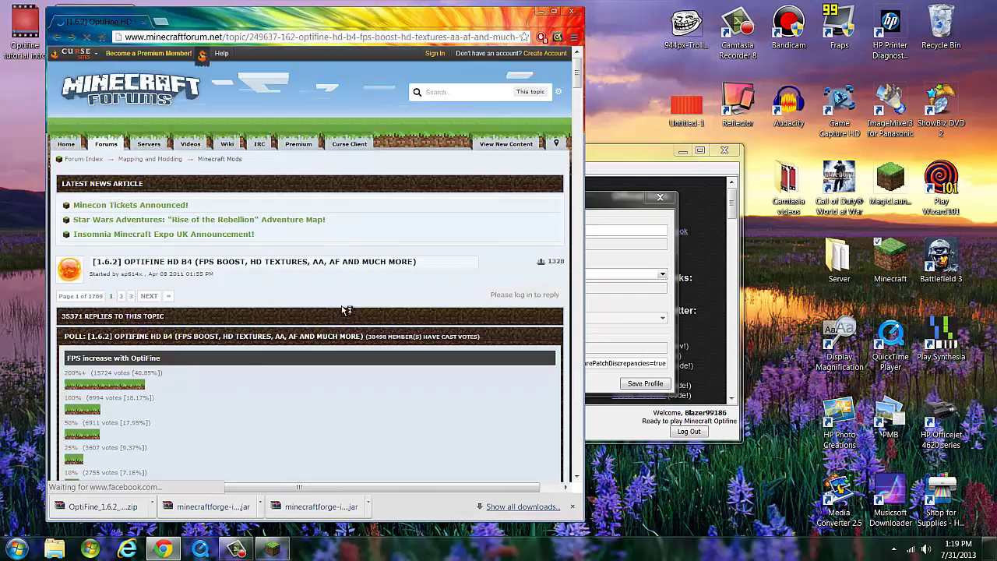
scroll(427, 206, down, 15)
scroll(415, 223, up, 4)
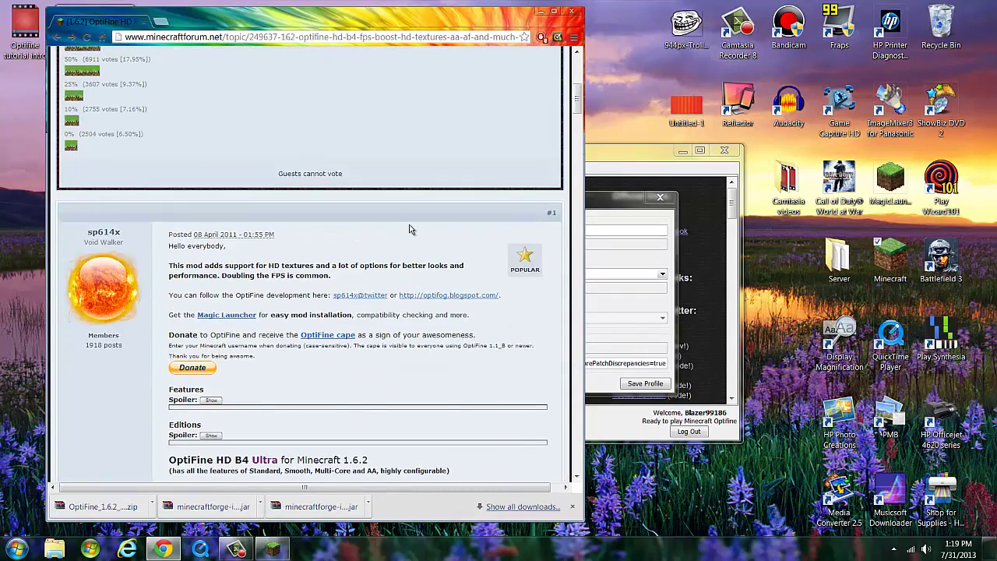
click(538, 13)
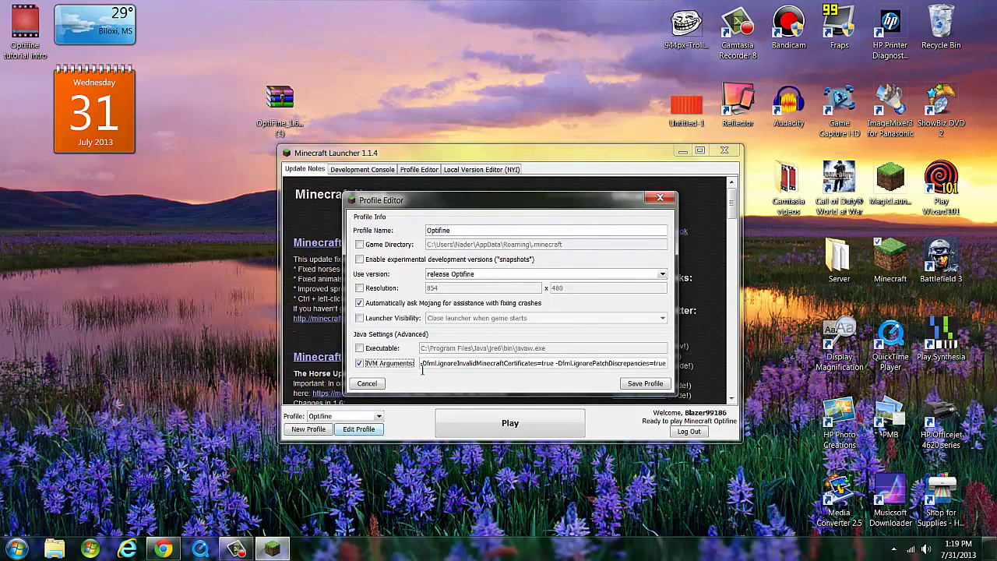
Save the Optifine profile and start Minecraft 1.6.2 with it.
drag(421, 363, 693, 366)
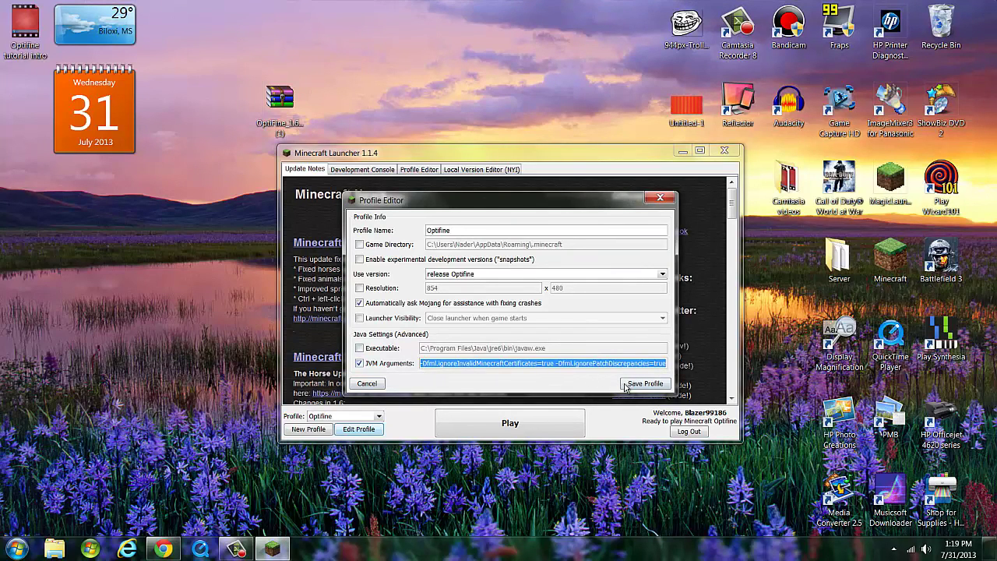
click(644, 384)
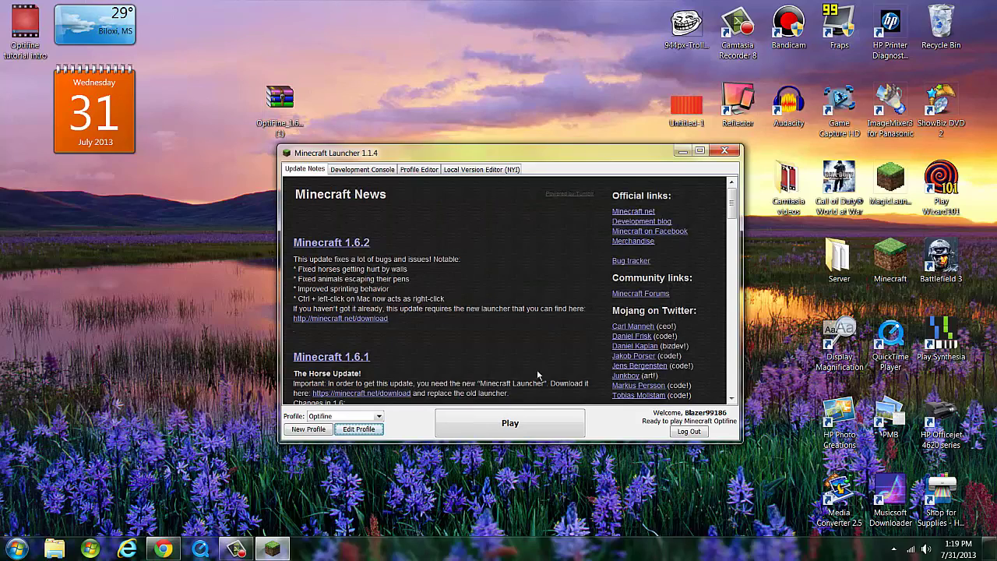
click(510, 421)
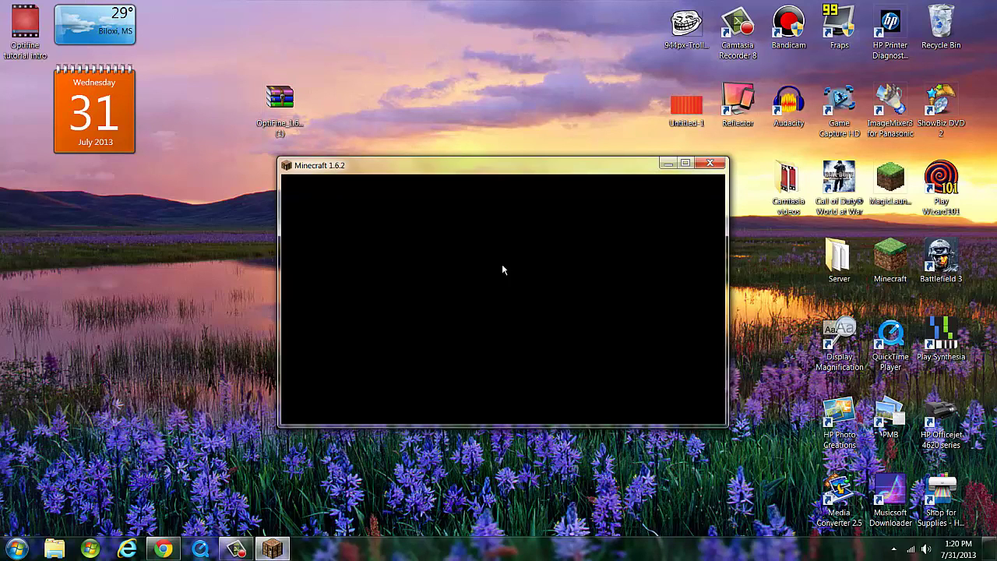
Load the singleplayer world 'New World', accepting the Forge ID mismatch warning.
click(503, 301)
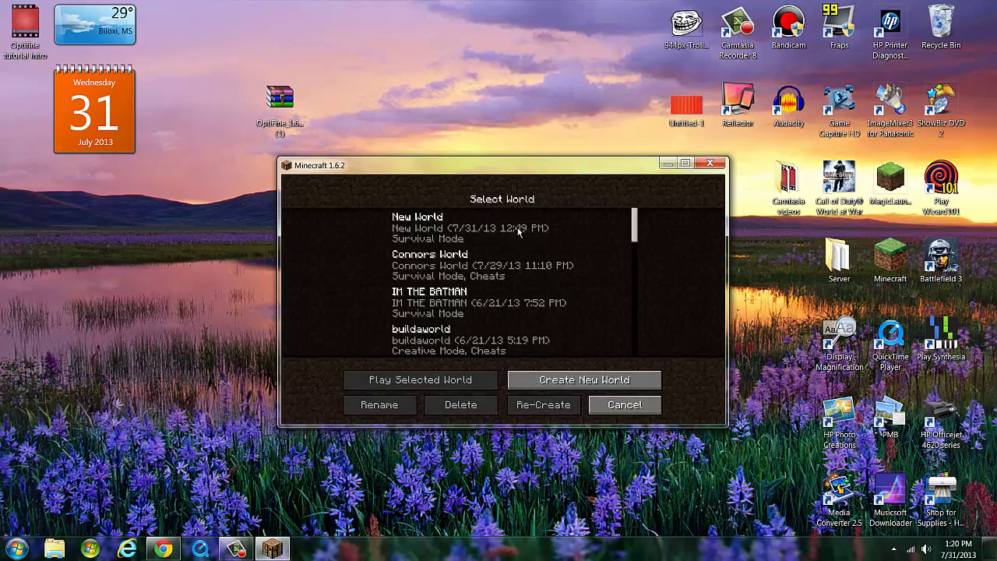
double_click(463, 226)
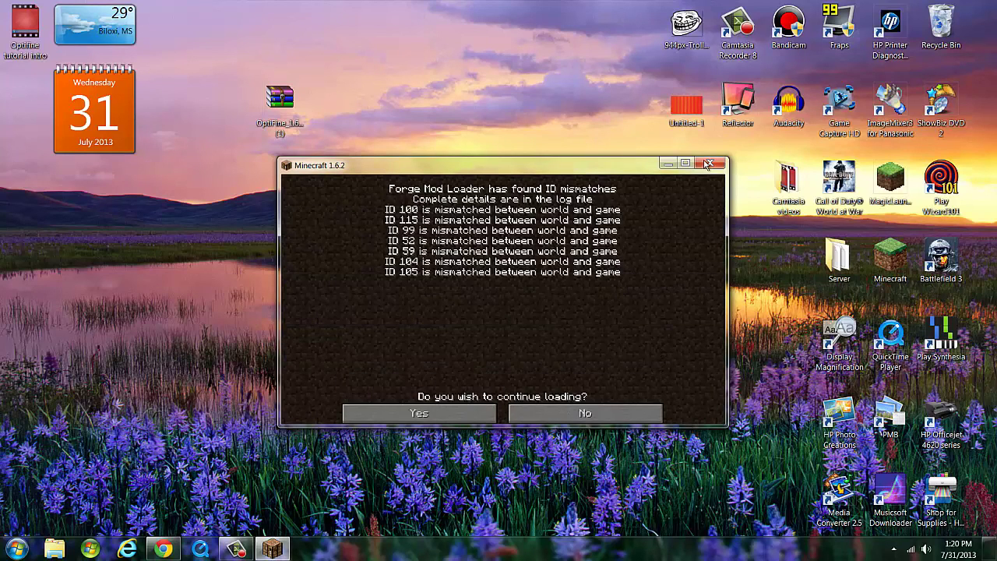
click(446, 424)
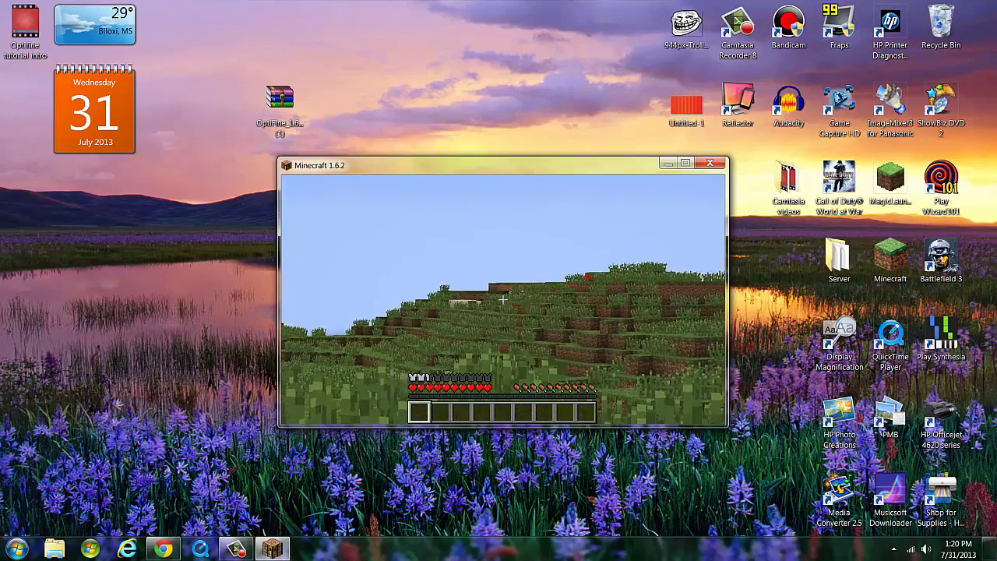
Walk toward the sheep, hit one, and pause the game.
key(w)
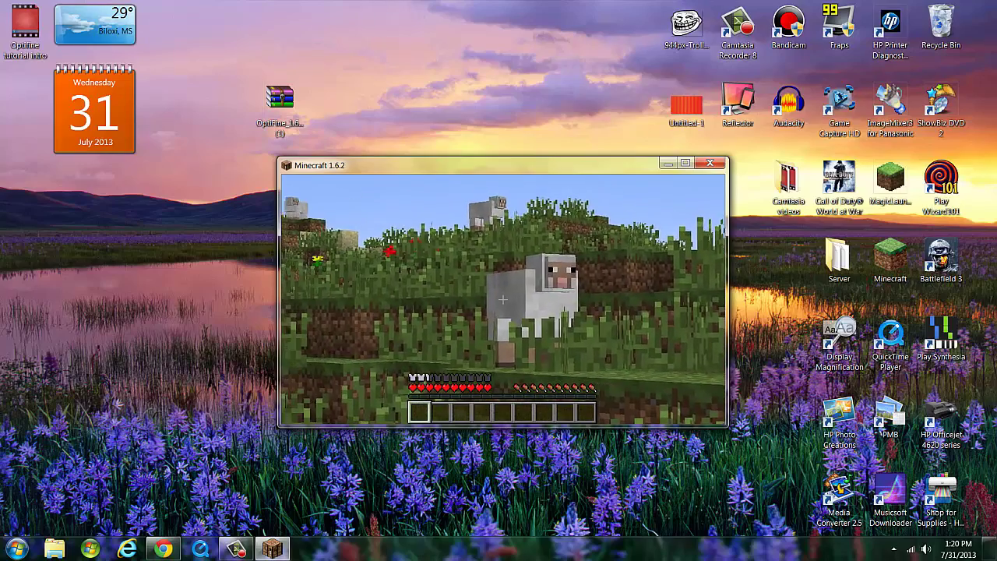
click(502, 299)
click(503, 299)
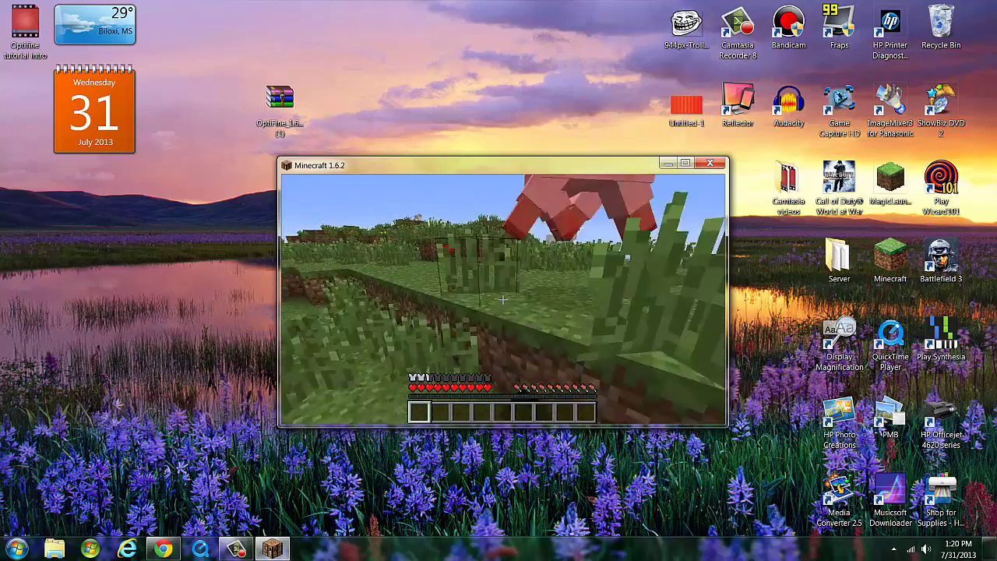
key(Escape)
Look through OptiFine's Video, Quality and Other settings pages without changes, then resume playing.
click(424, 335)
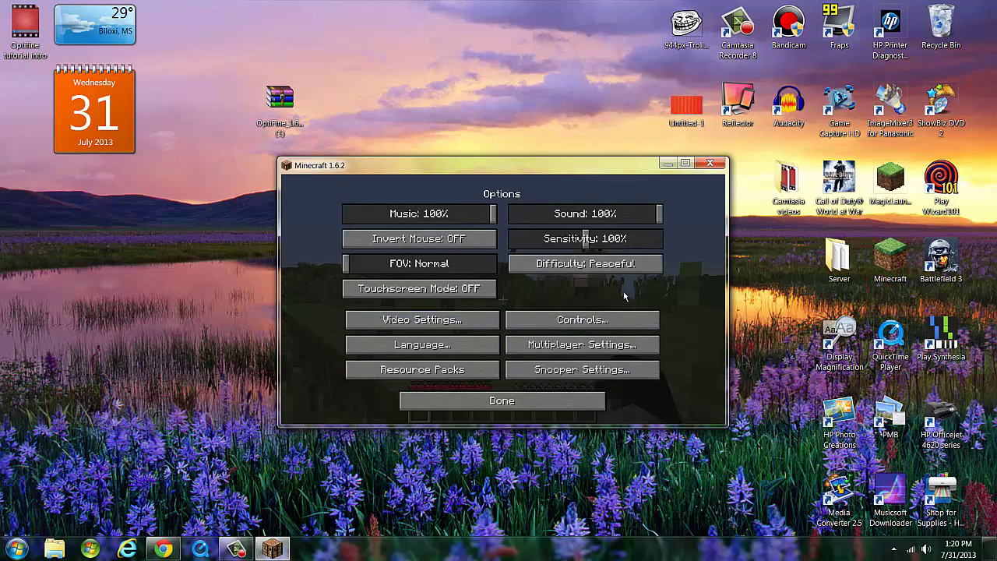
click(451, 327)
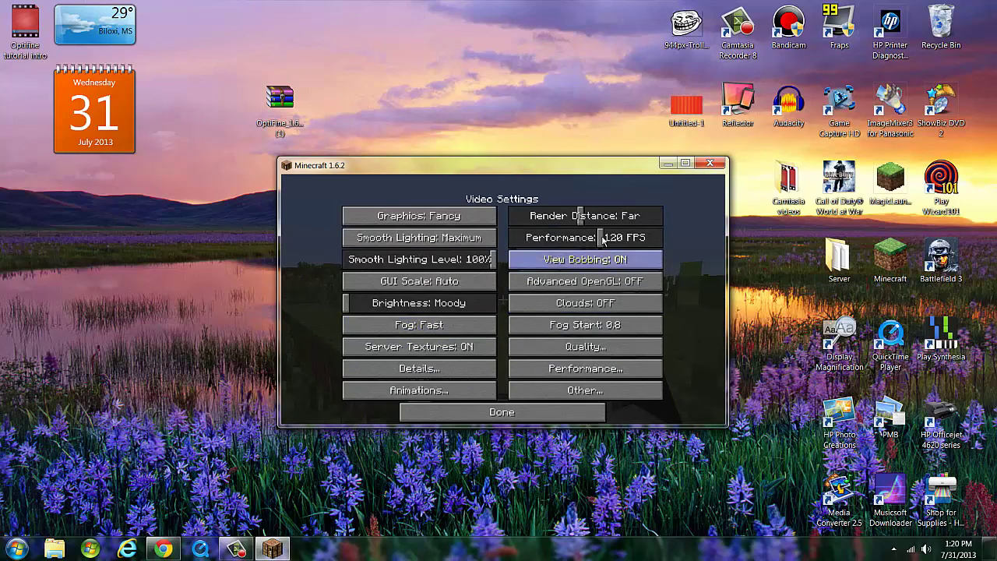
click(583, 348)
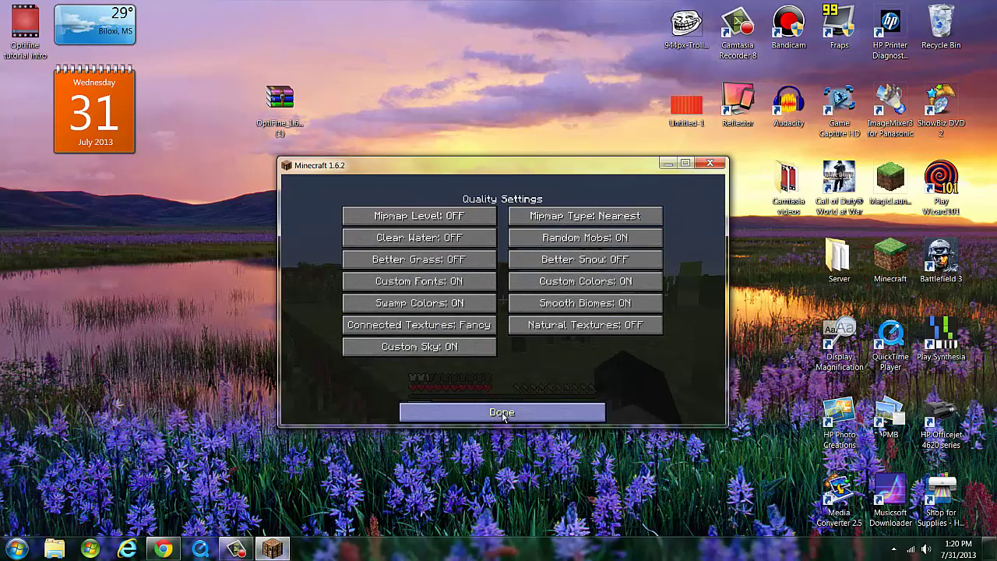
click(421, 411)
drag(351, 303, 343, 304)
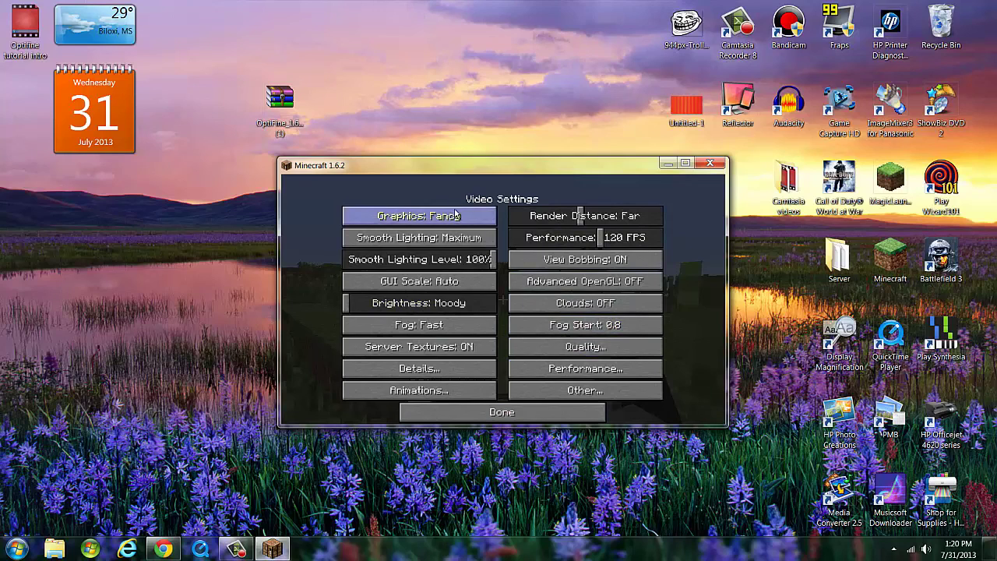
click(574, 391)
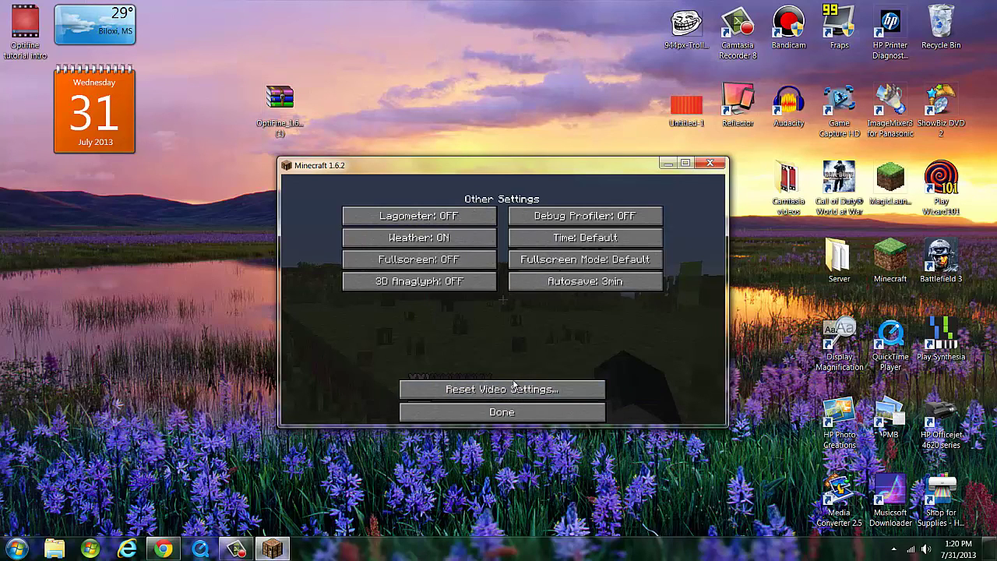
click(513, 412)
click(508, 415)
click(505, 401)
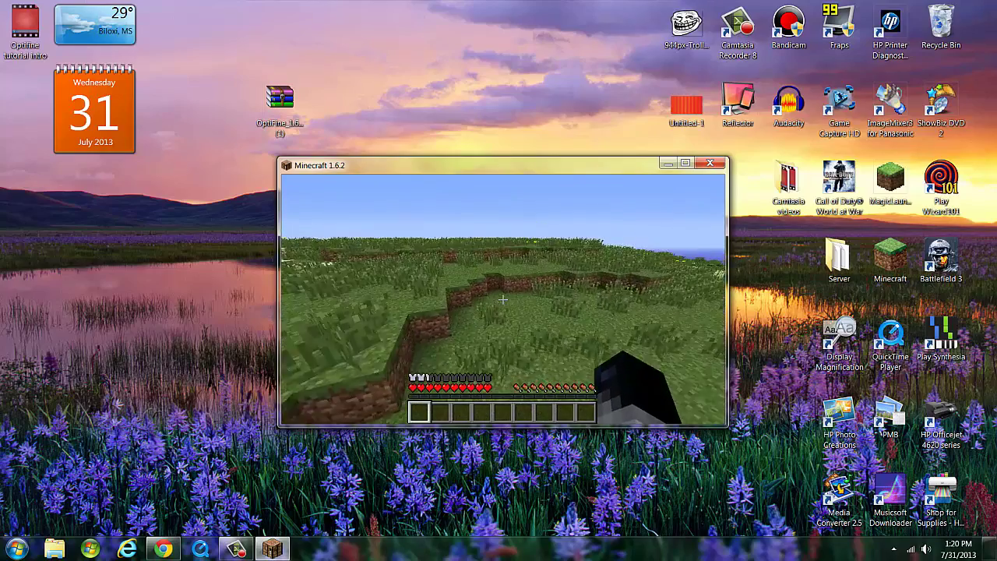
Save and quit the world, close Minecraft, and place the Forge installer beside the OptiFine zip.
key(Escape)
click(545, 355)
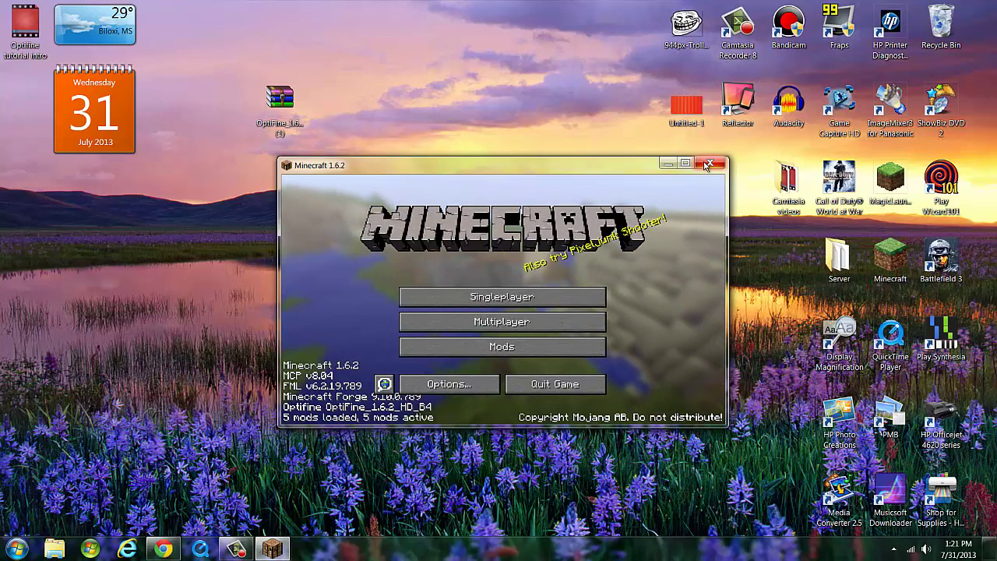
click(707, 165)
drag(686, 331, 330, 100)
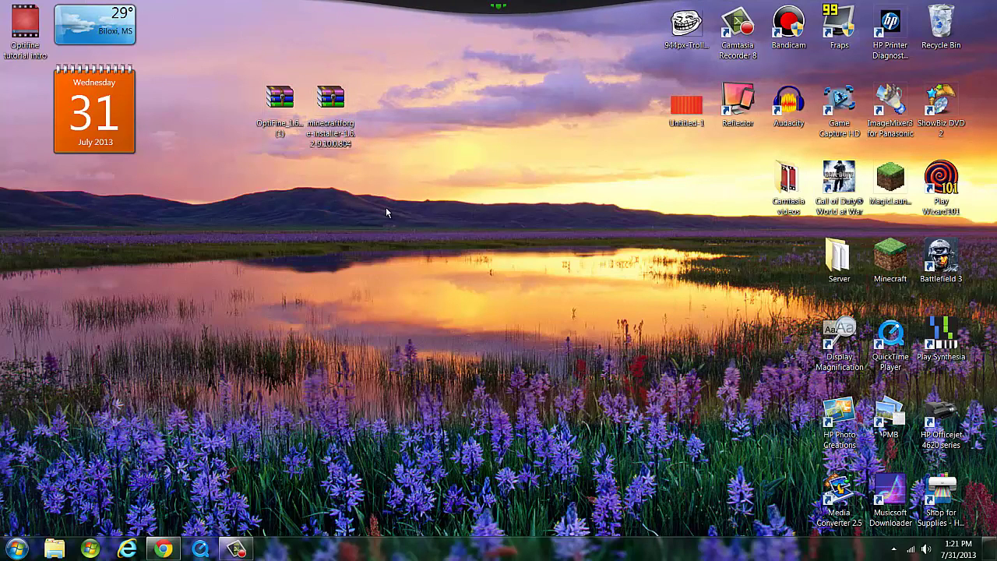